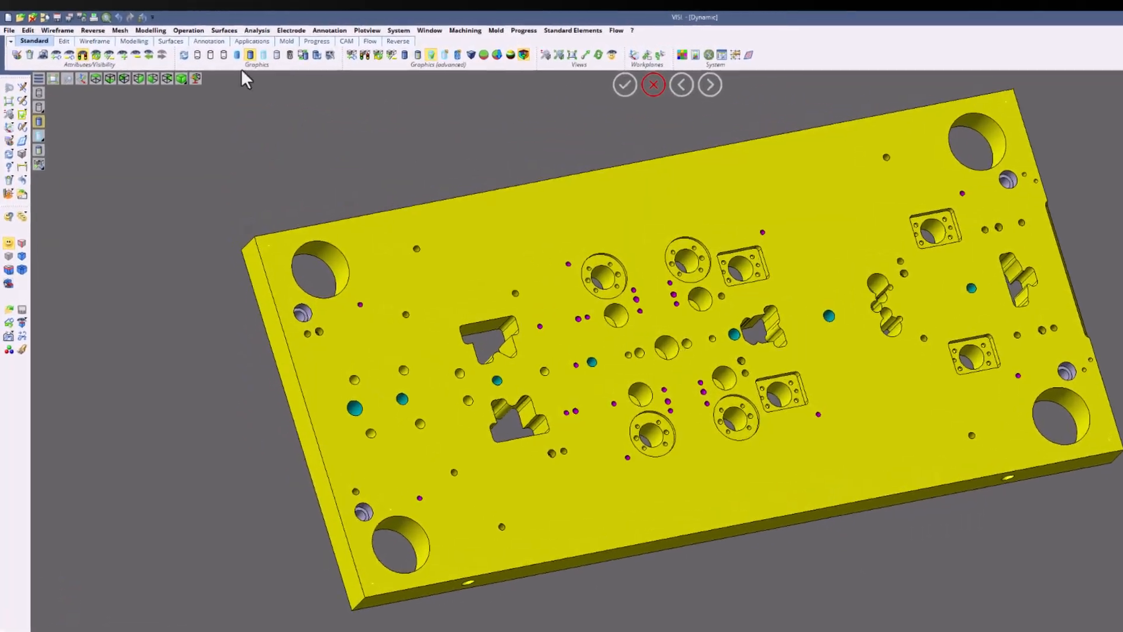
Step: Open the Feature Manager and choose Drilling as the hole feature type
{"action": "left_click", "coordinate": [138, 28]}
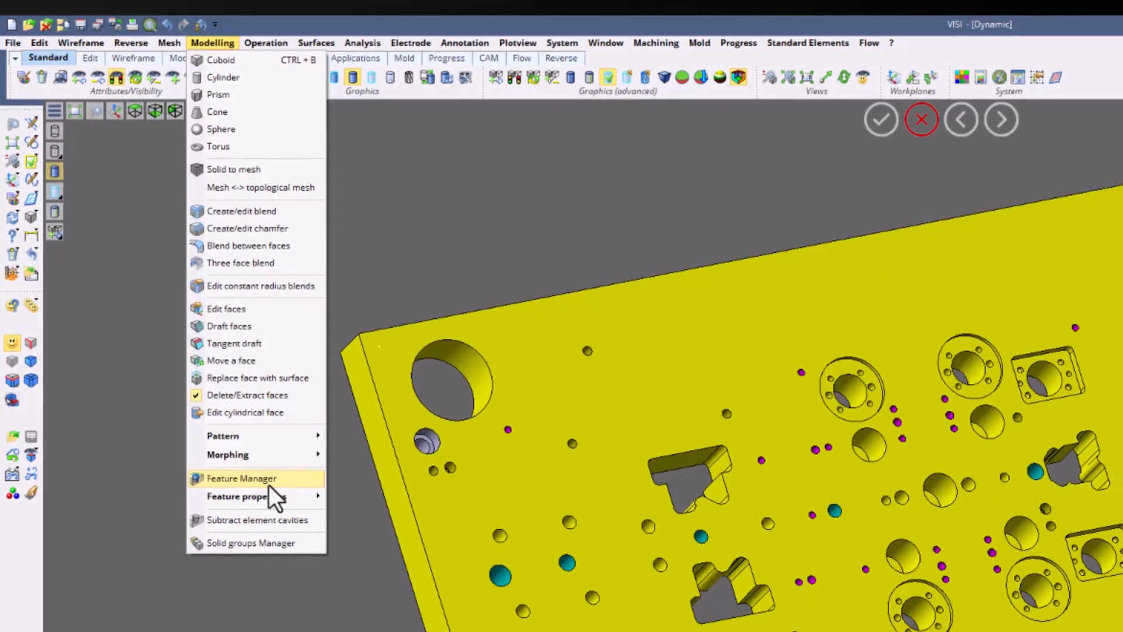
{"action": "left_click", "coordinate": [269, 484]}
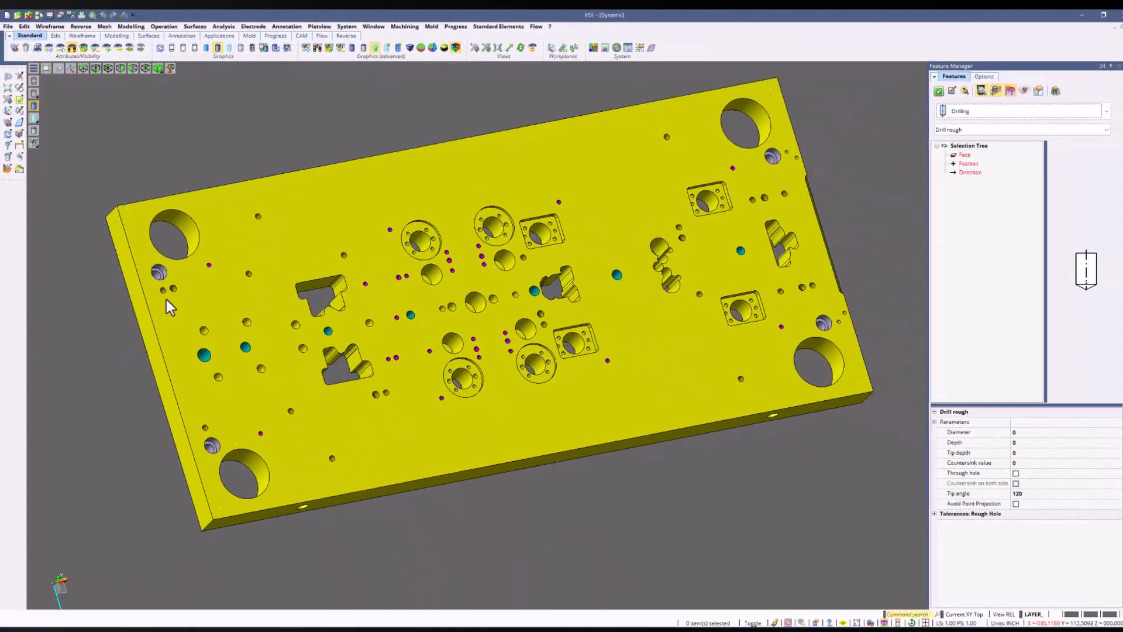
{"action": "middle_click_drag", "start_coordinate": [166, 299], "coordinate": [164, 297]}
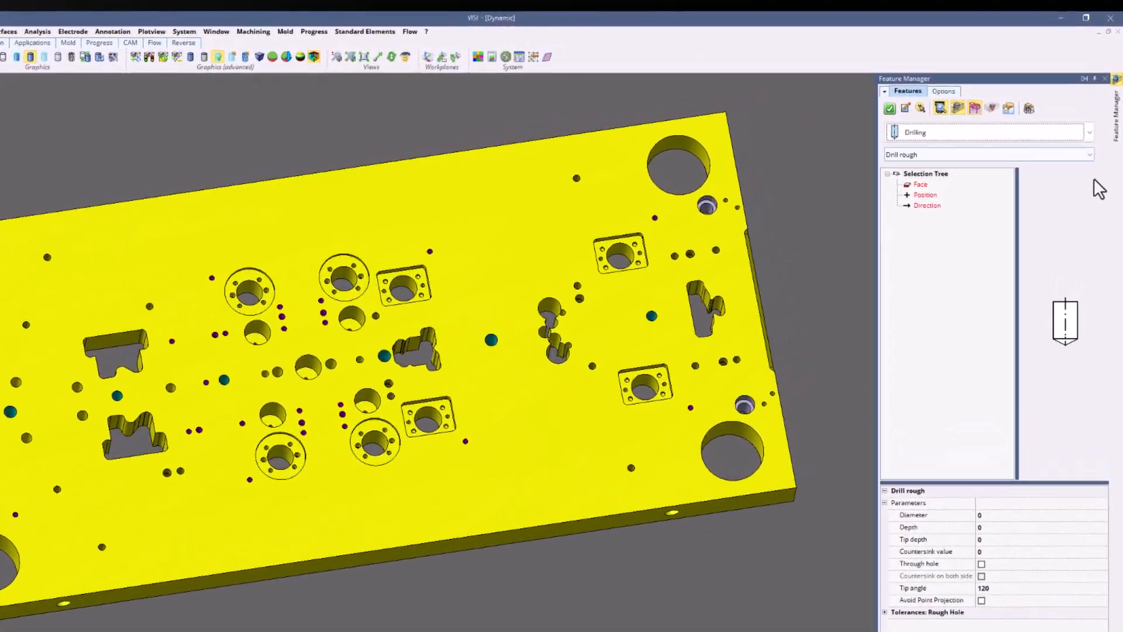
{"action": "left_click", "coordinate": [982, 133]}
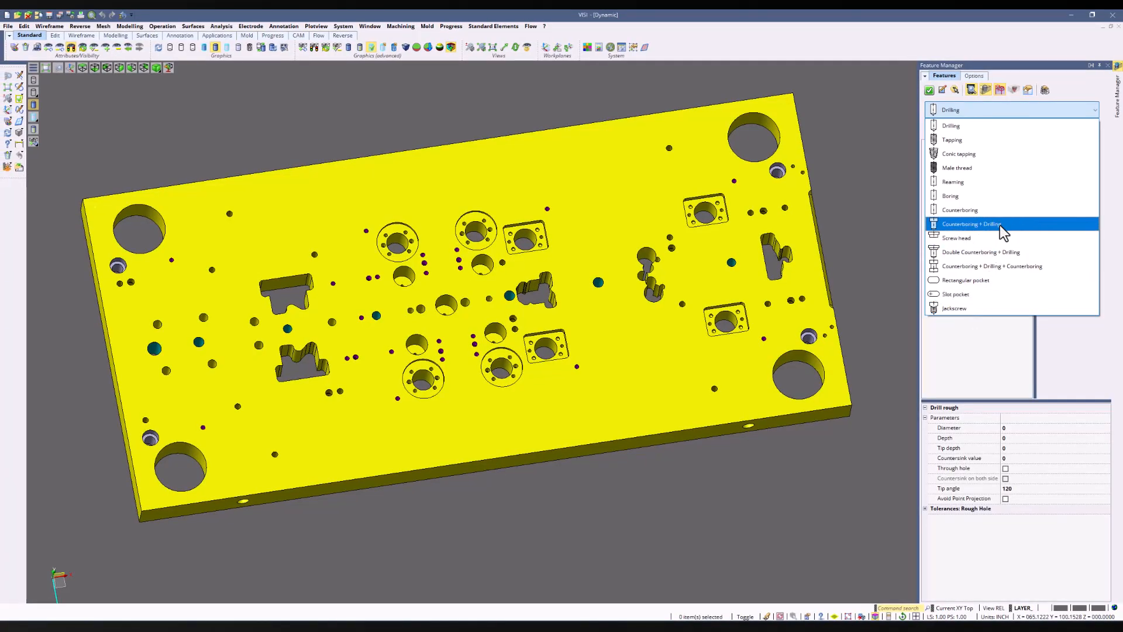
{"action": "left_click", "coordinate": [983, 125]}
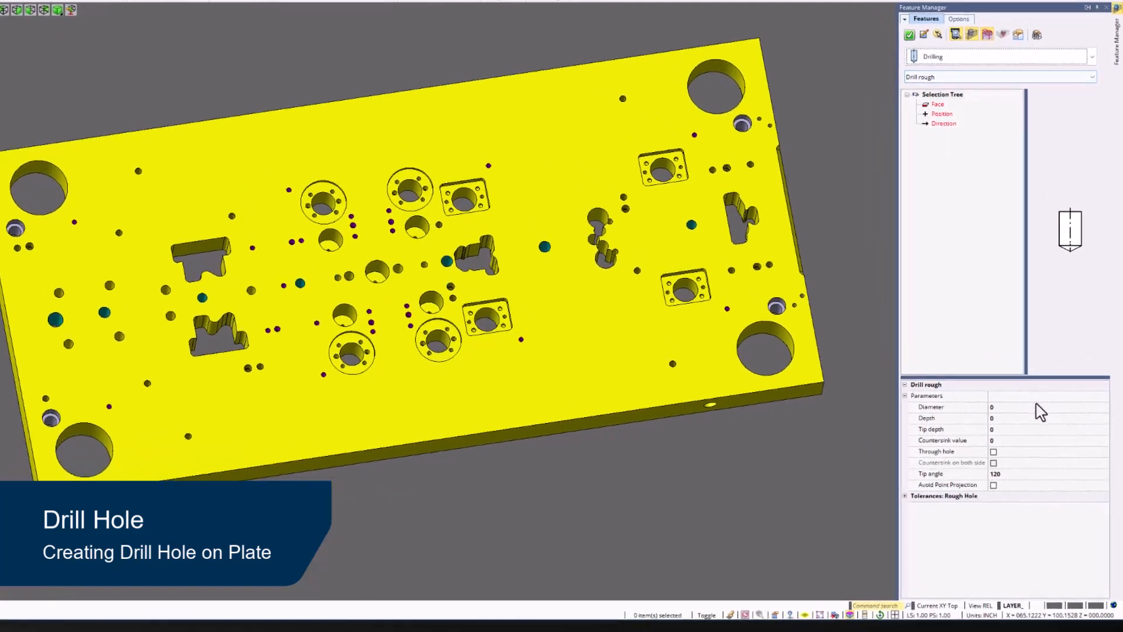
Step: Set the rough drill hole's diameter to 0.5 inch and make it a through hole
{"action": "left_click", "coordinate": [1036, 427]}
{"action": "type", "text": "0.5"}
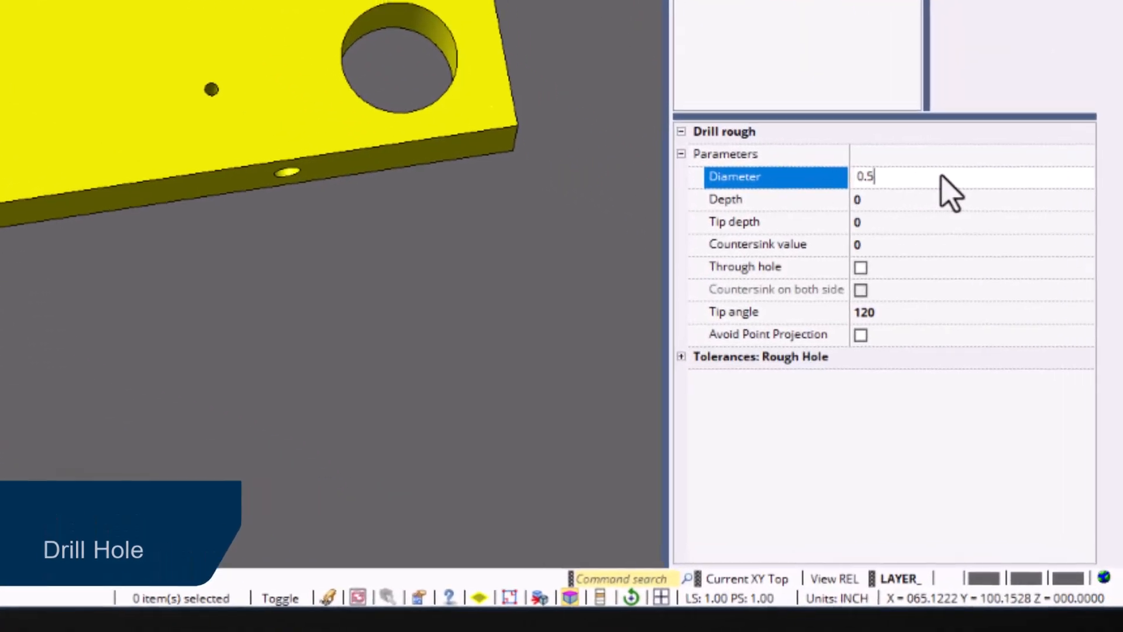
{"action": "left_click", "coordinate": [855, 261]}
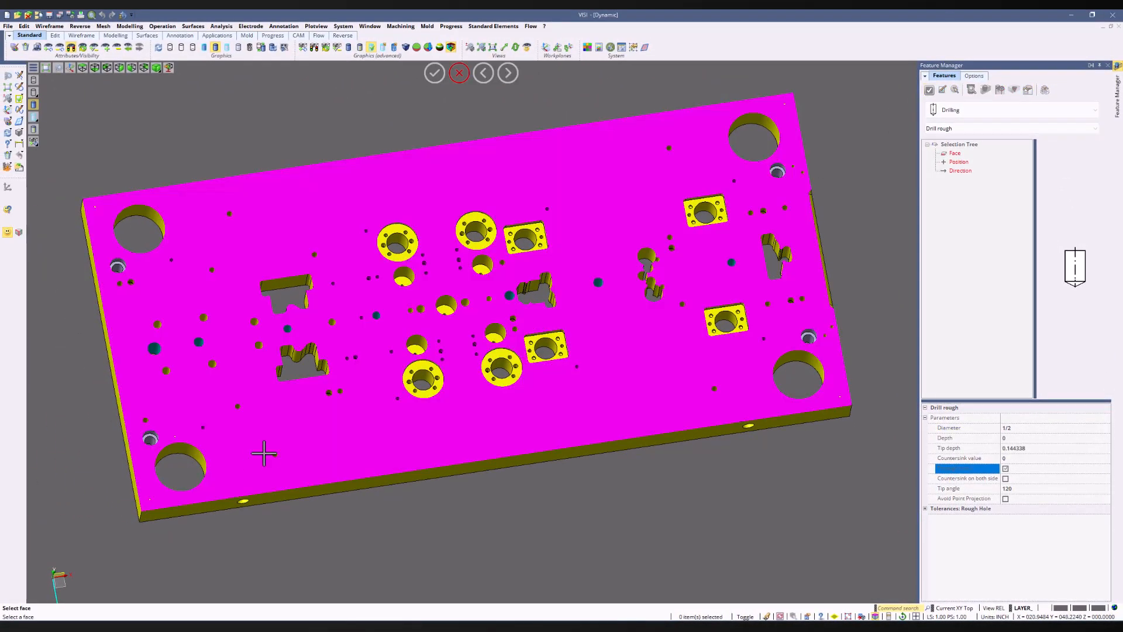
Step: Place drill holes near the four corners of the plate's top face, offsetting the lower-left one by 0.75,0.75 from its corner
{"action": "left_click", "coordinate": [246, 456]}
{"action": "scroll", "coordinate": [69, 491], "scroll_direction": "up", "scroll_amount": 5}
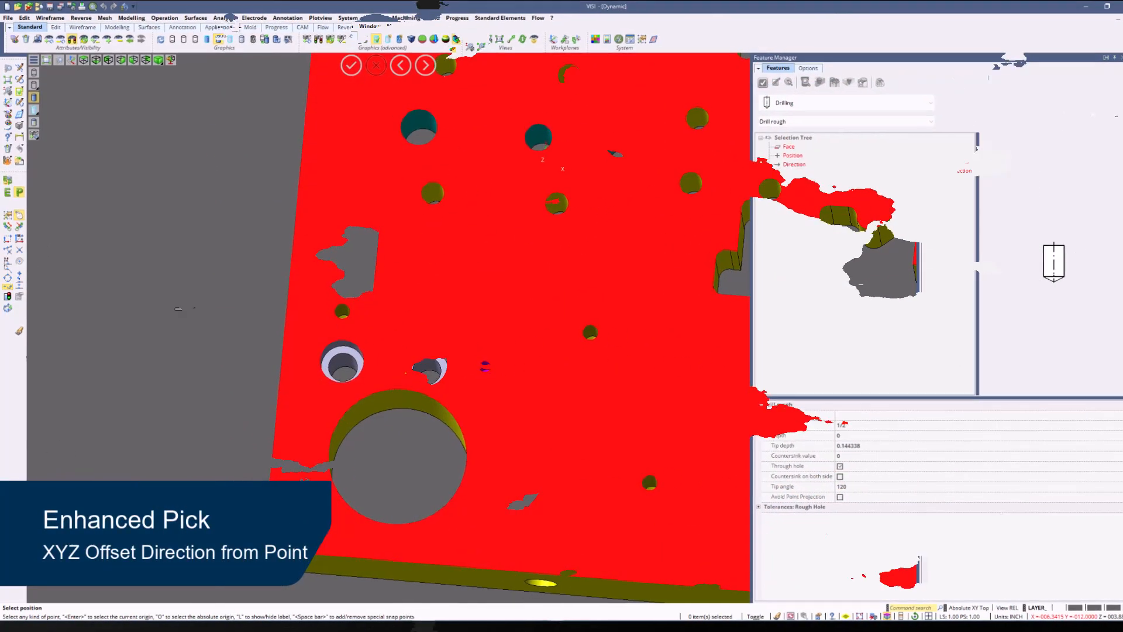
{"action": "type", "text": "0.75,0.75"}
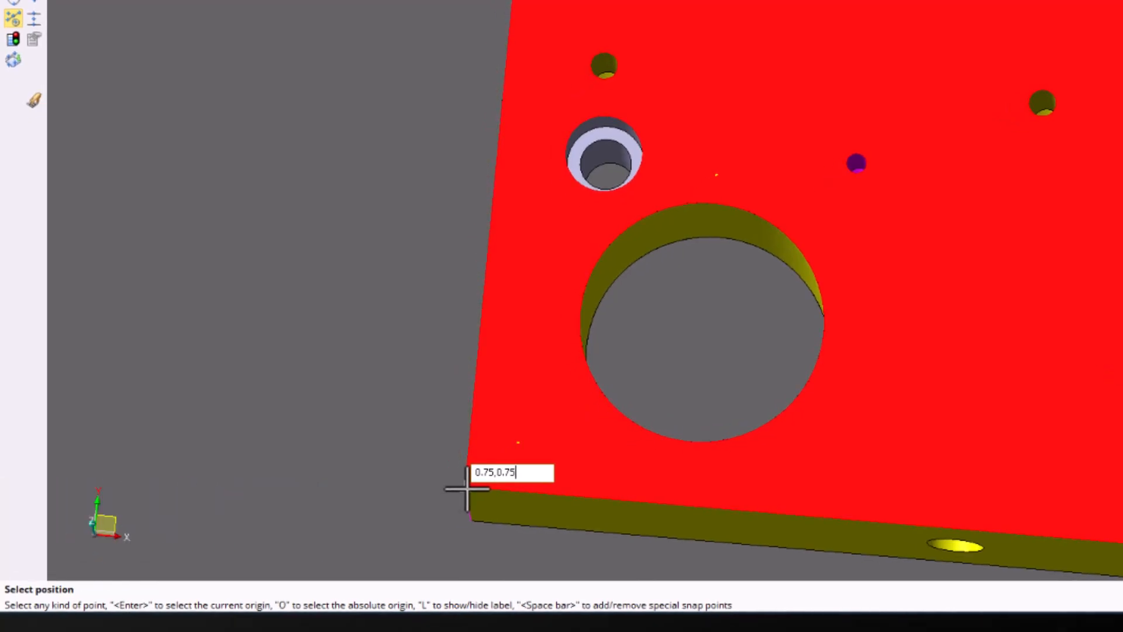
{"action": "key", "text": "Return"}
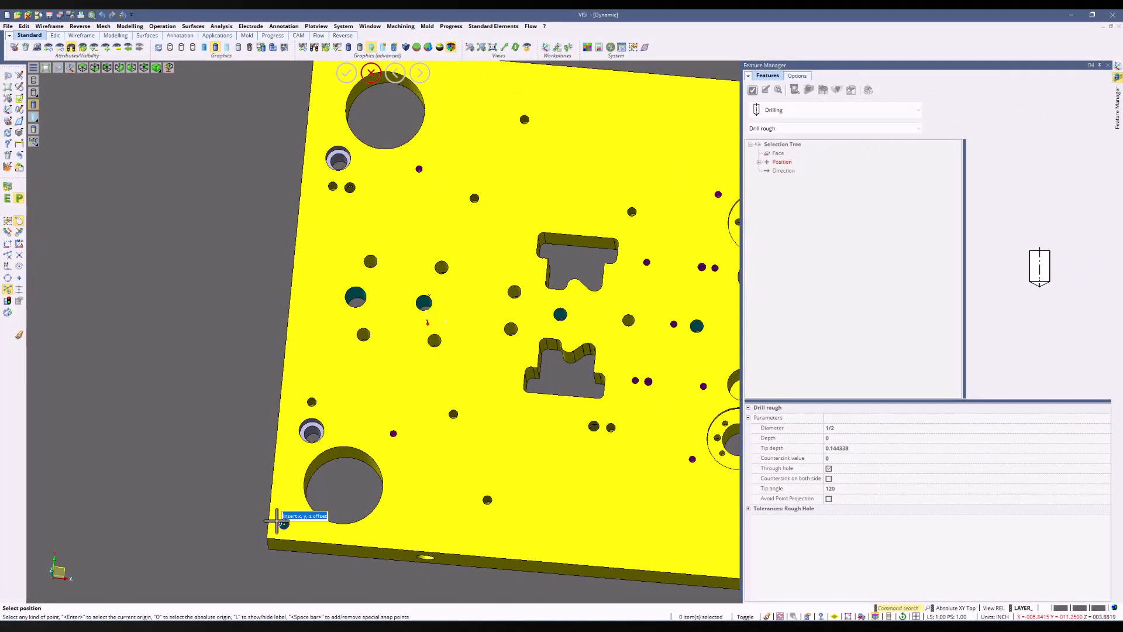
{"action": "scroll", "coordinate": [276, 526], "scroll_direction": "up", "scroll_amount": 3}
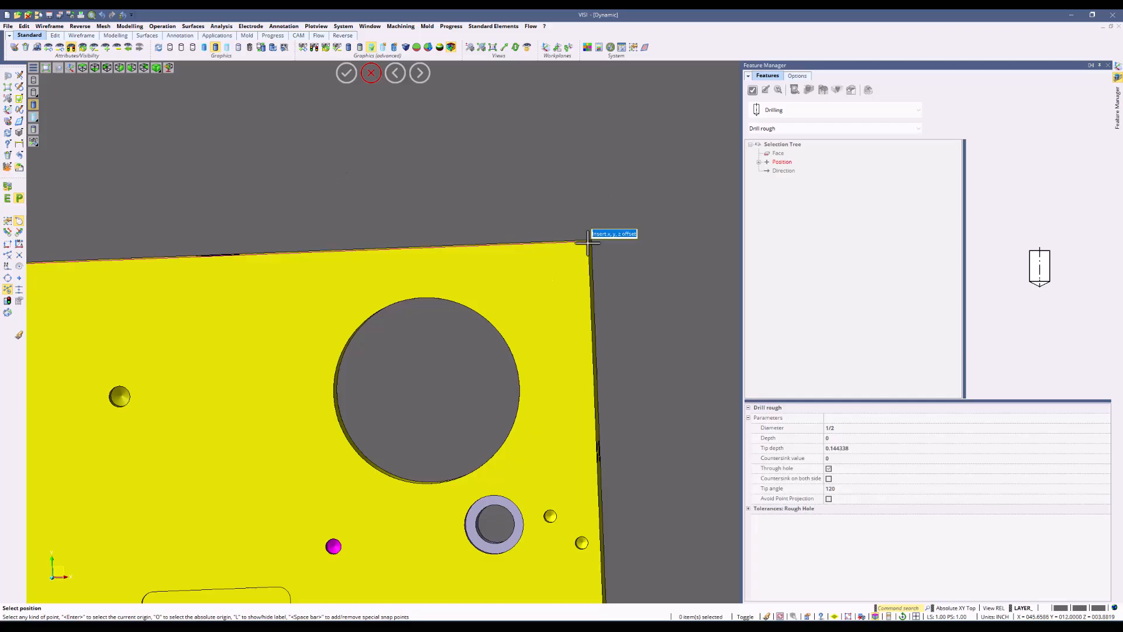
{"action": "middle_click_drag", "start_coordinate": [588, 242], "coordinate": [566, 425]}
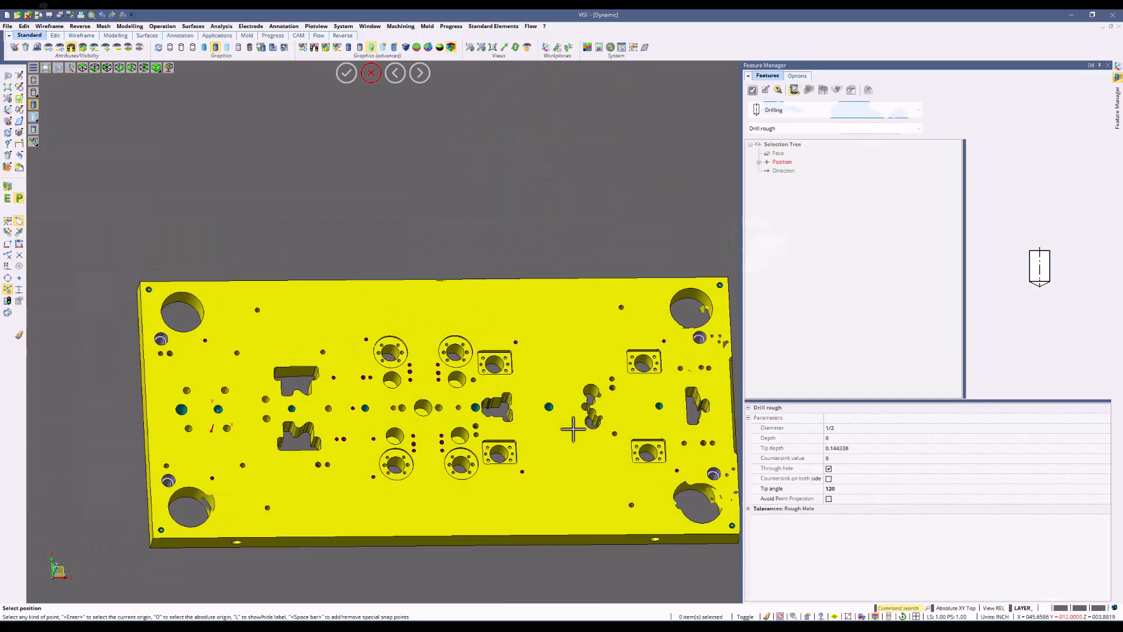
Step: Switch the hole feature to Tapping with the UNC_INCH thread standard
{"action": "left_click", "coordinate": [834, 109]}
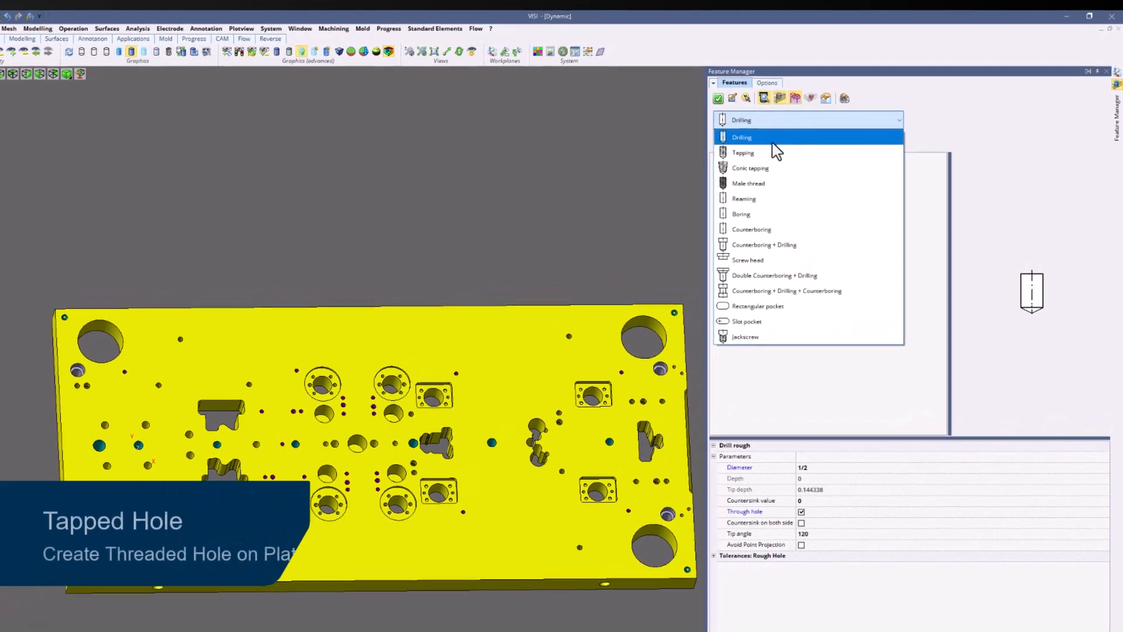
{"action": "left_click", "coordinate": [729, 168]}
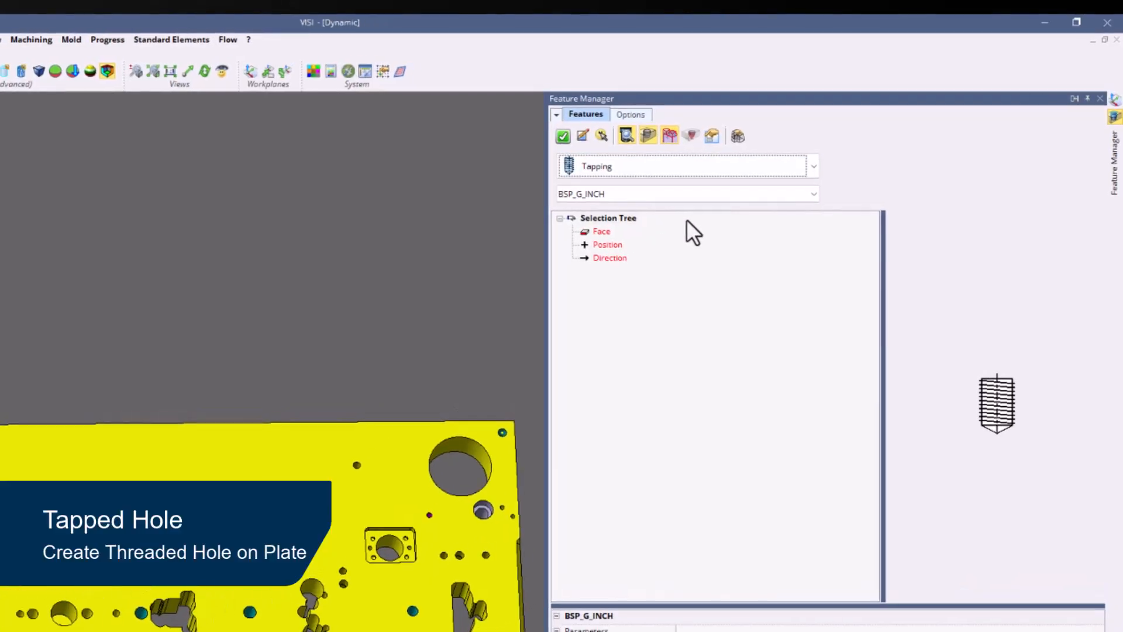
{"action": "left_click", "coordinate": [688, 197]}
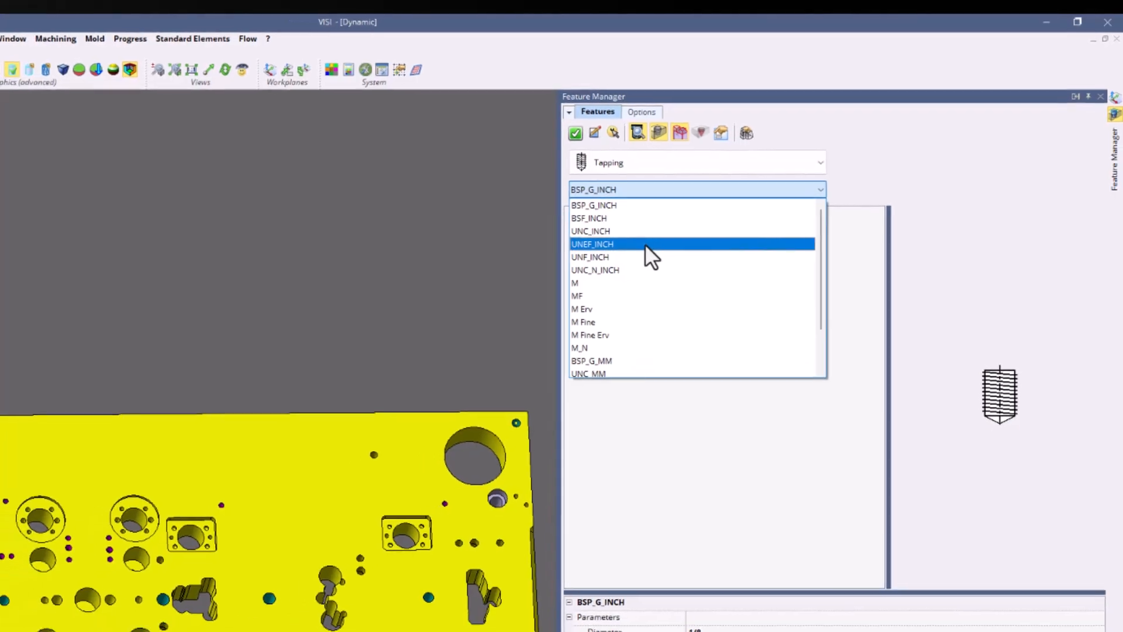
{"action": "left_click", "coordinate": [617, 241]}
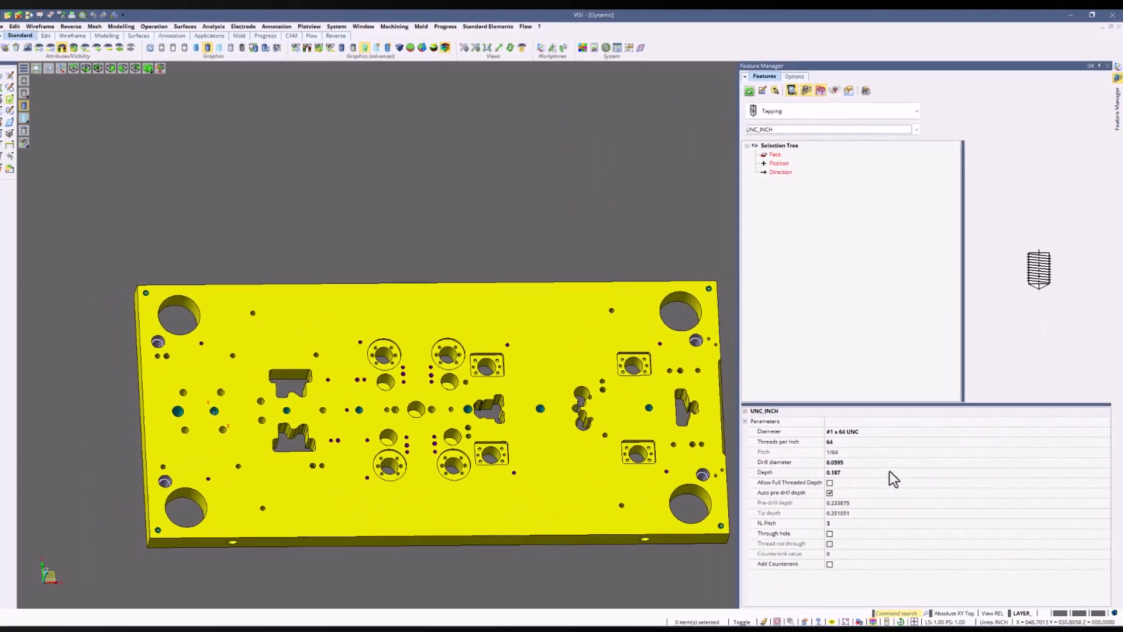
Step: Set the tapped hole's size to 1/4 x 20 UNC and its depth to 0.75 inch
{"action": "left_click", "coordinate": [856, 430]}
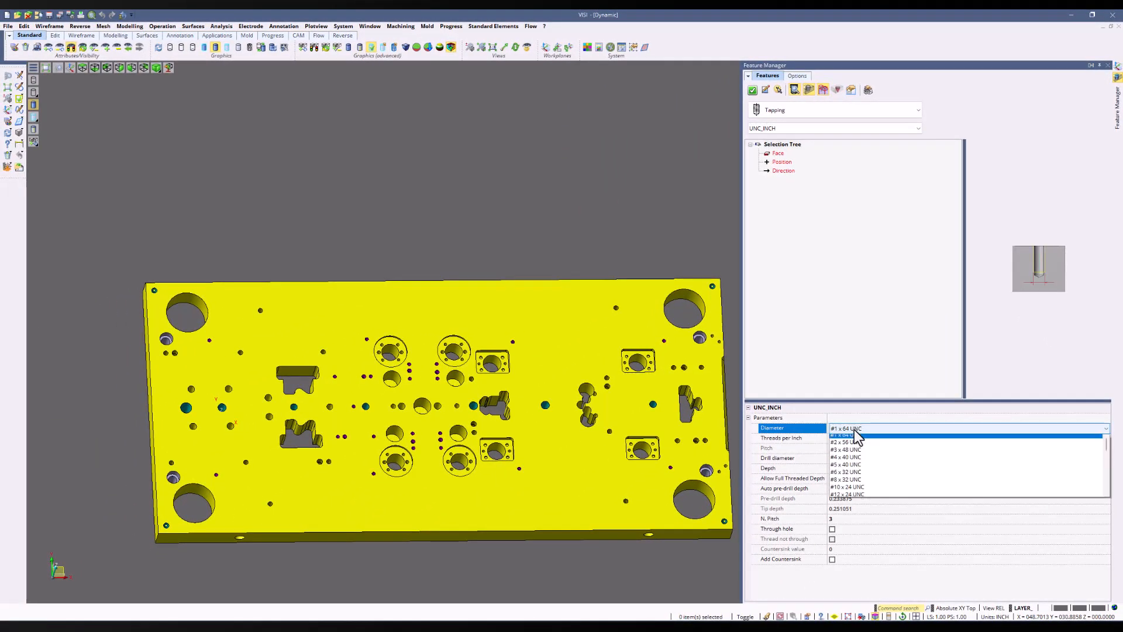
{"action": "scroll", "coordinate": [805, 410], "scroll_direction": "down", "scroll_amount": 1}
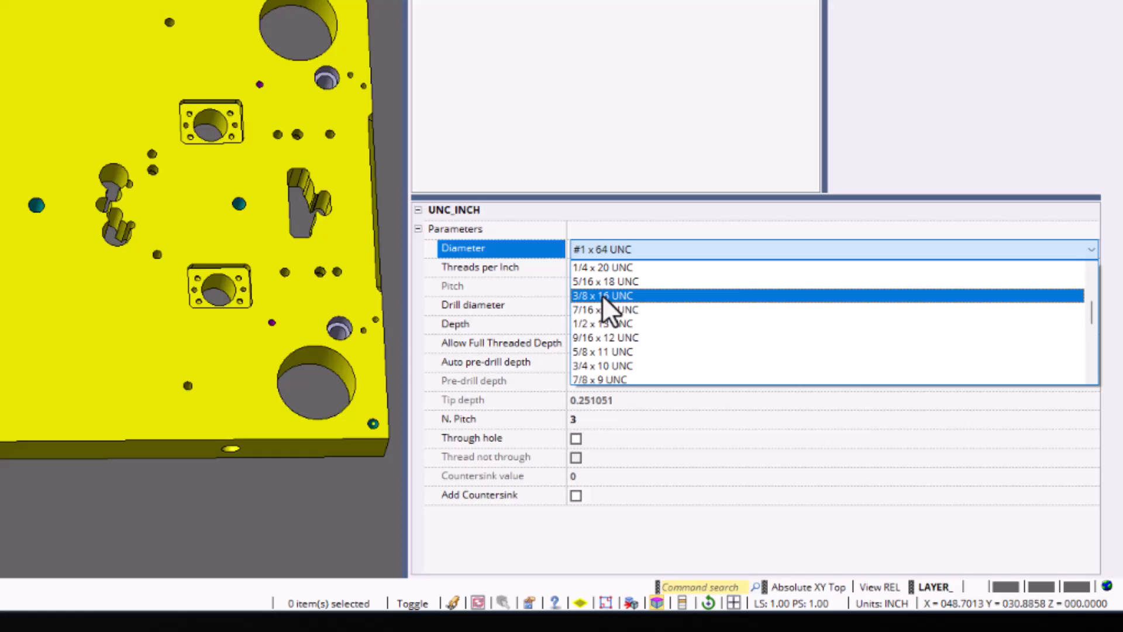
{"action": "left_click", "coordinate": [622, 267]}
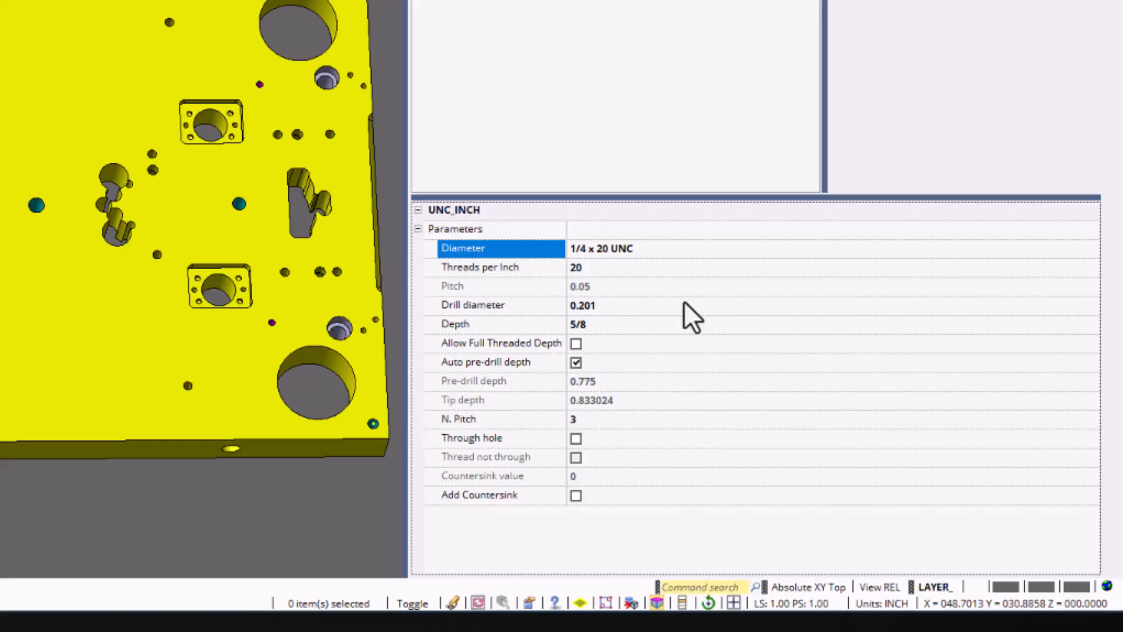
{"action": "left_click", "coordinate": [600, 324]}
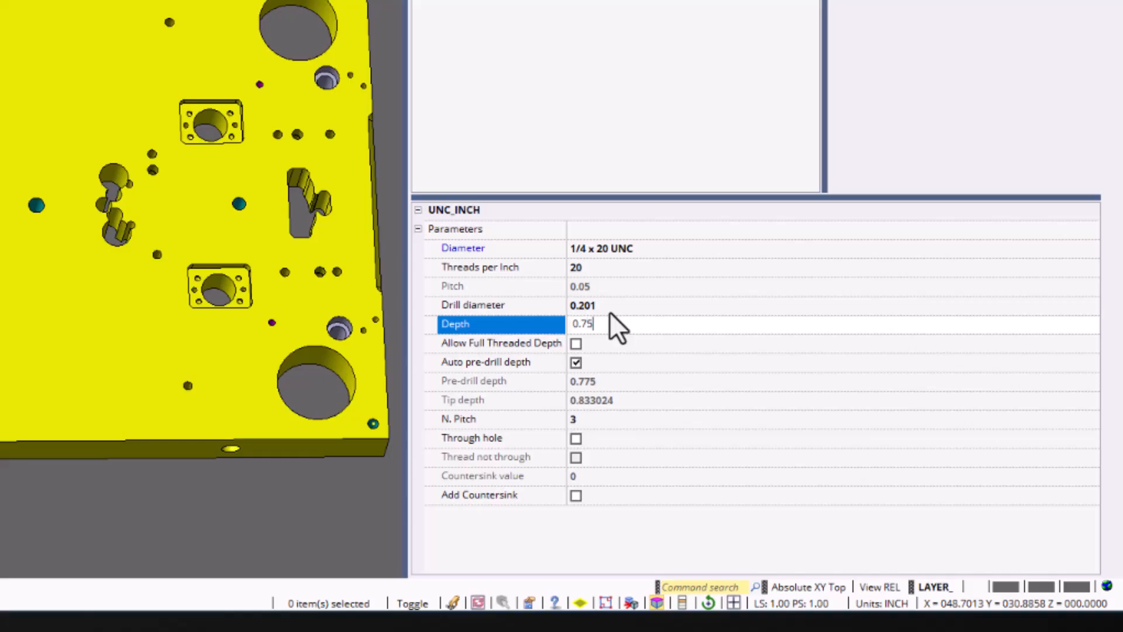
{"action": "key", "text": "Return"}
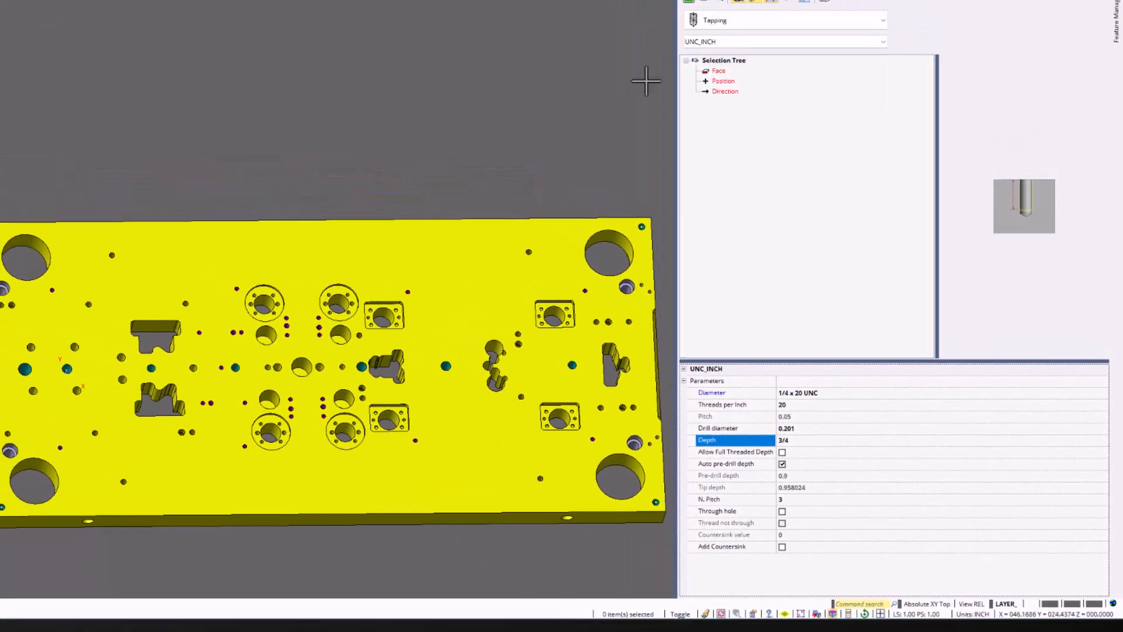
Step: Place the tapped hole on the plate's top face, offset in Y from the centre of the large lower-left bore
{"action": "left_click", "coordinate": [732, 60]}
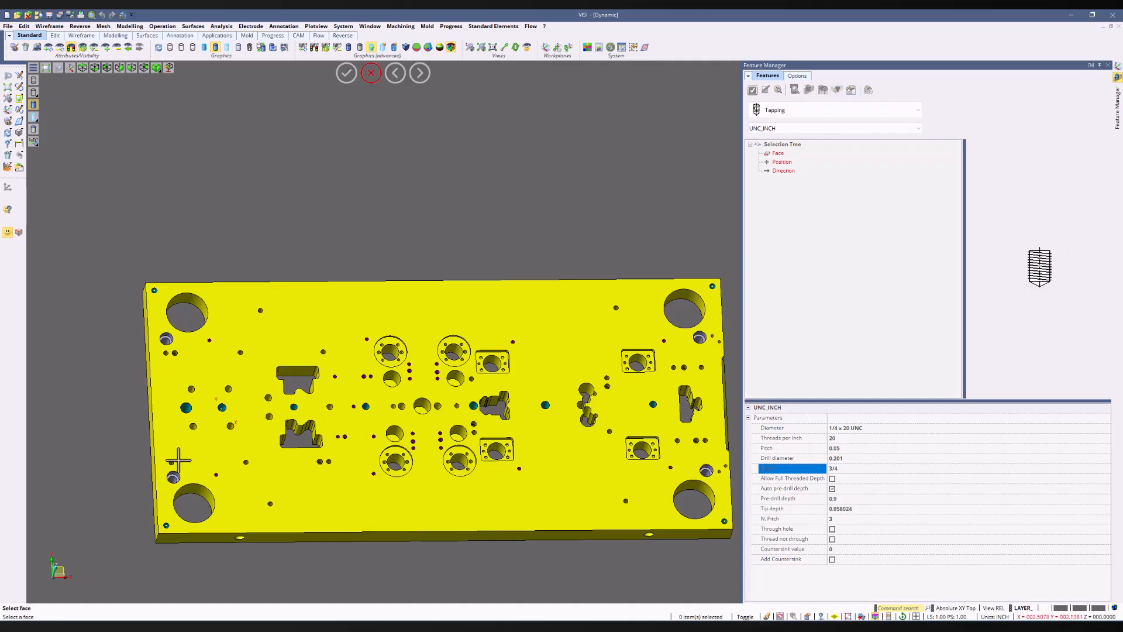
{"action": "scroll", "coordinate": [207, 533], "scroll_direction": "up", "scroll_amount": 10}
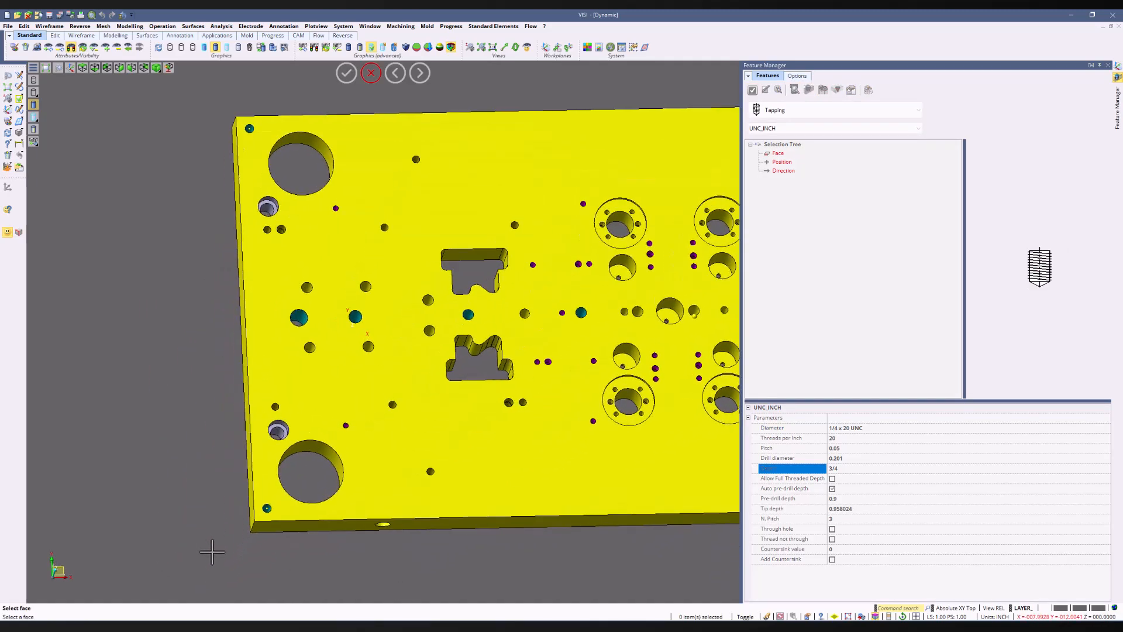
{"action": "scroll", "coordinate": [215, 555], "scroll_direction": "up", "scroll_amount": 5}
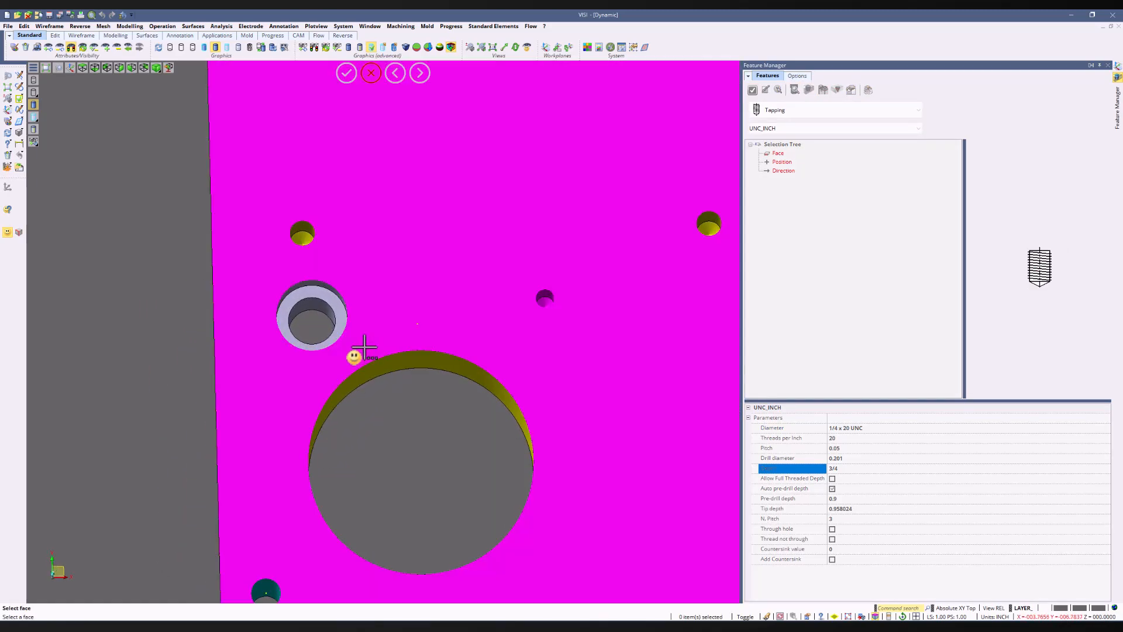
{"action": "left_click", "coordinate": [417, 332]}
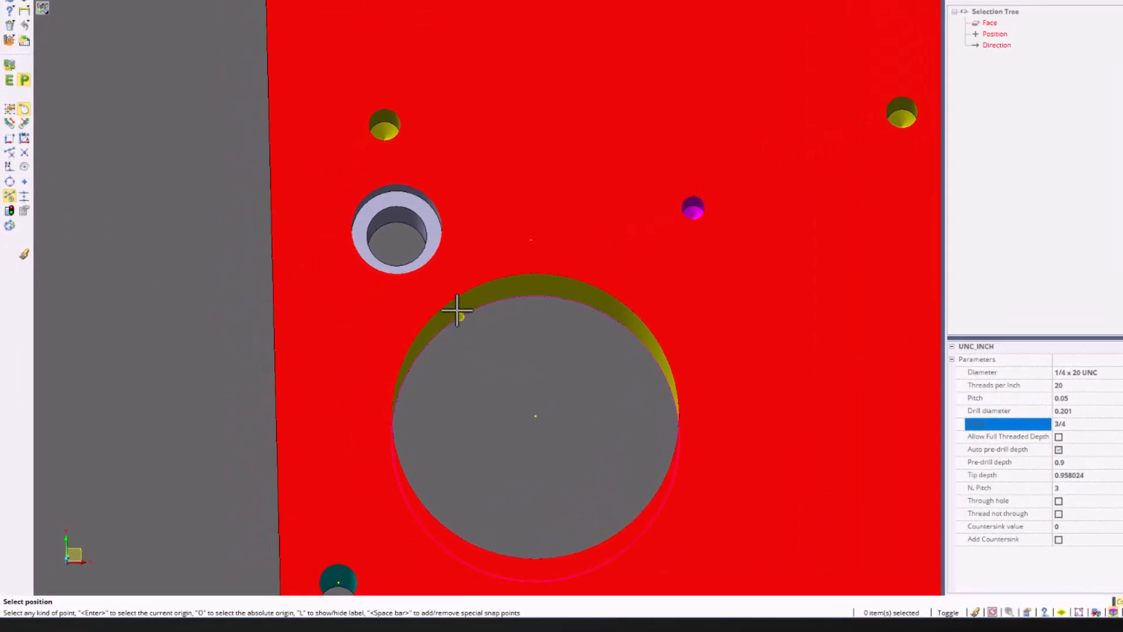
{"action": "left_click", "coordinate": [457, 311]}
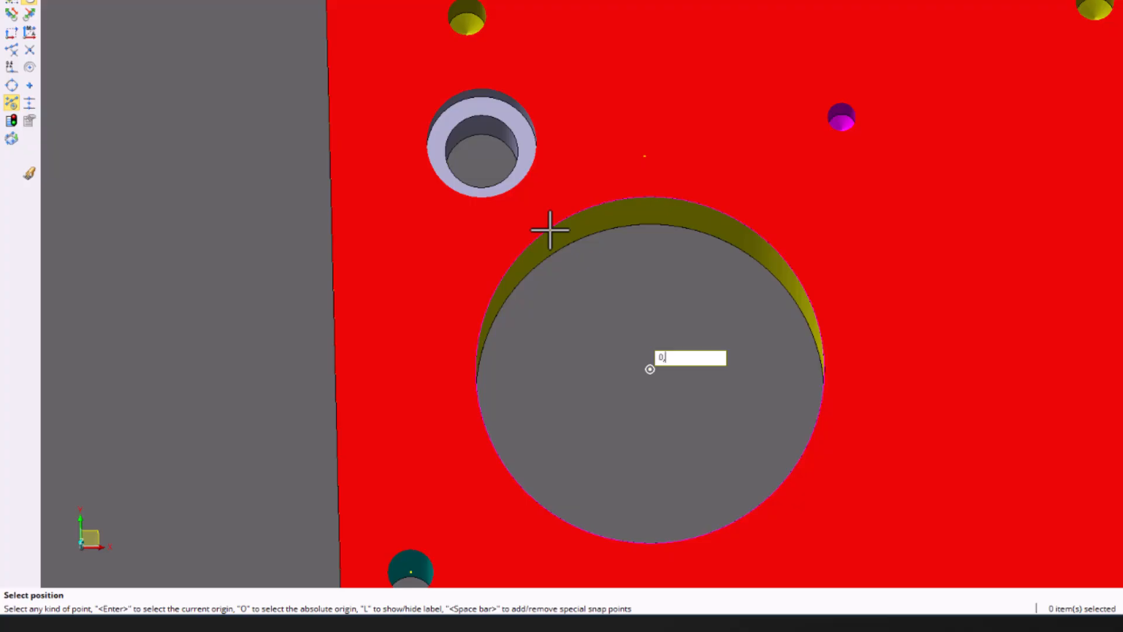
{"action": "key", "text": "Return"}
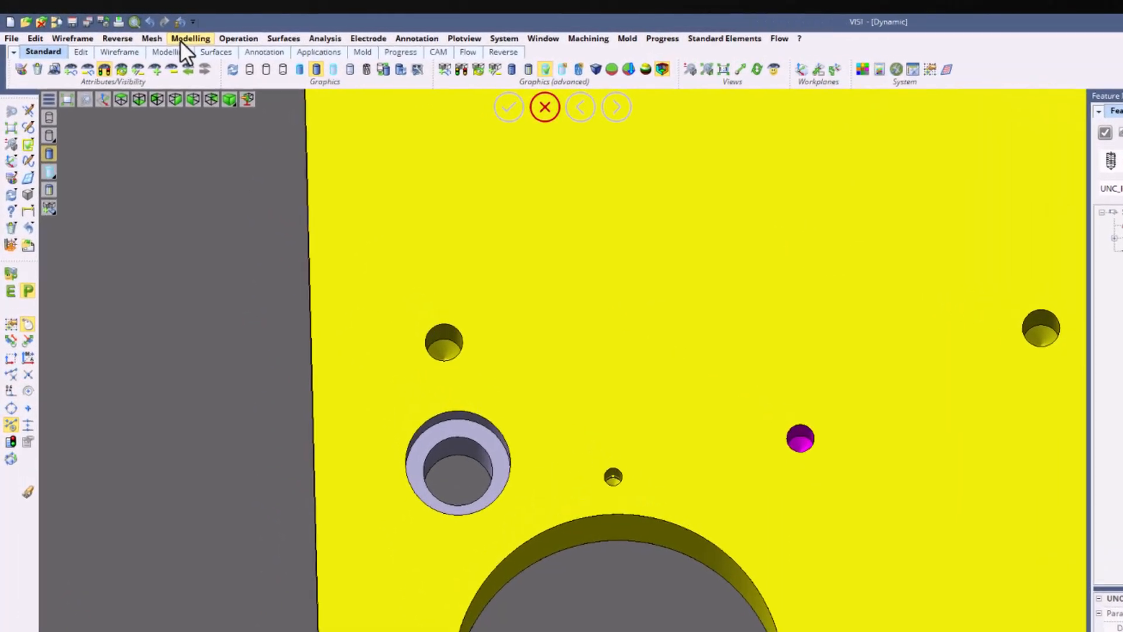
Step: Start a rotation pattern of the new tapped hole about the centre of the large lower-left bore
{"action": "left_click", "coordinate": [181, 39]}
{"action": "mouse_move", "coordinate": [266, 429]}
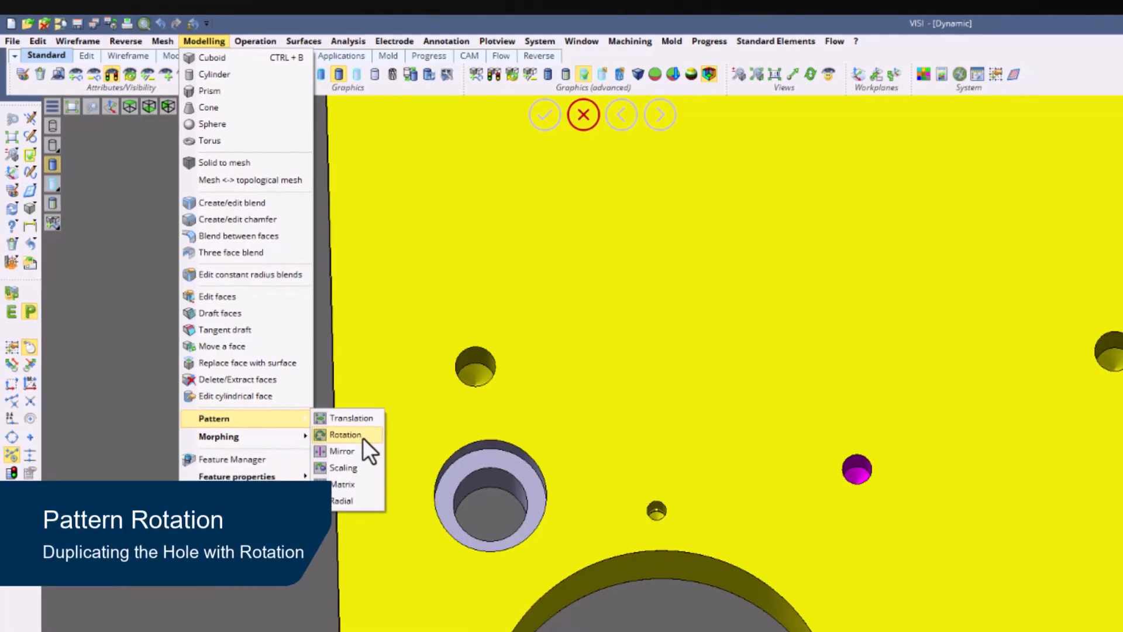
{"action": "left_click", "coordinate": [370, 446]}
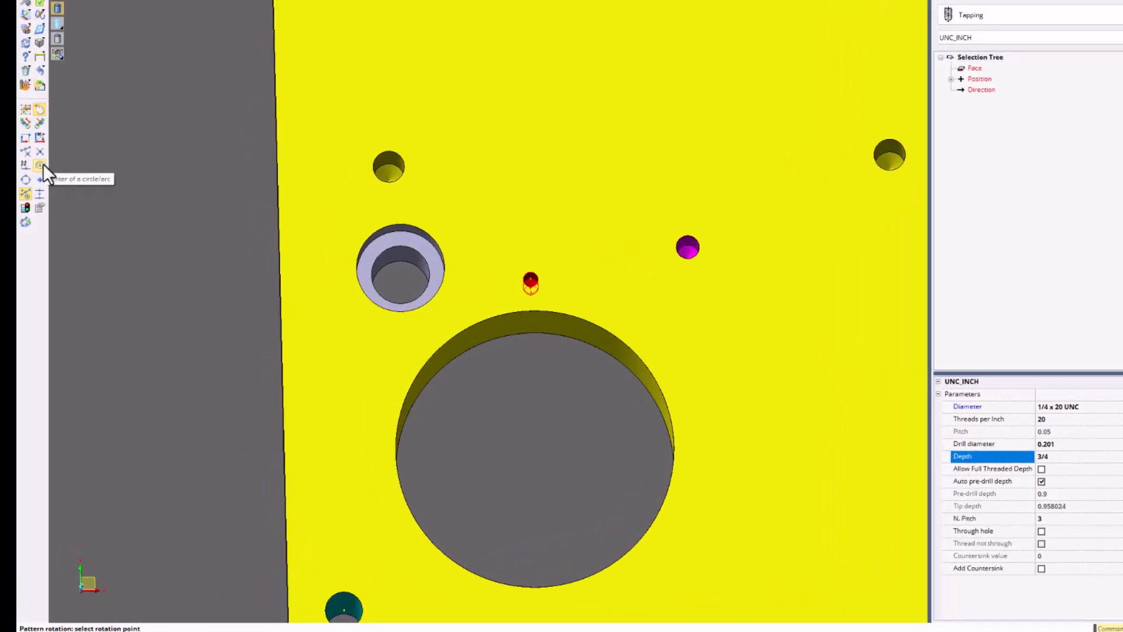
{"action": "left_click", "coordinate": [43, 166]}
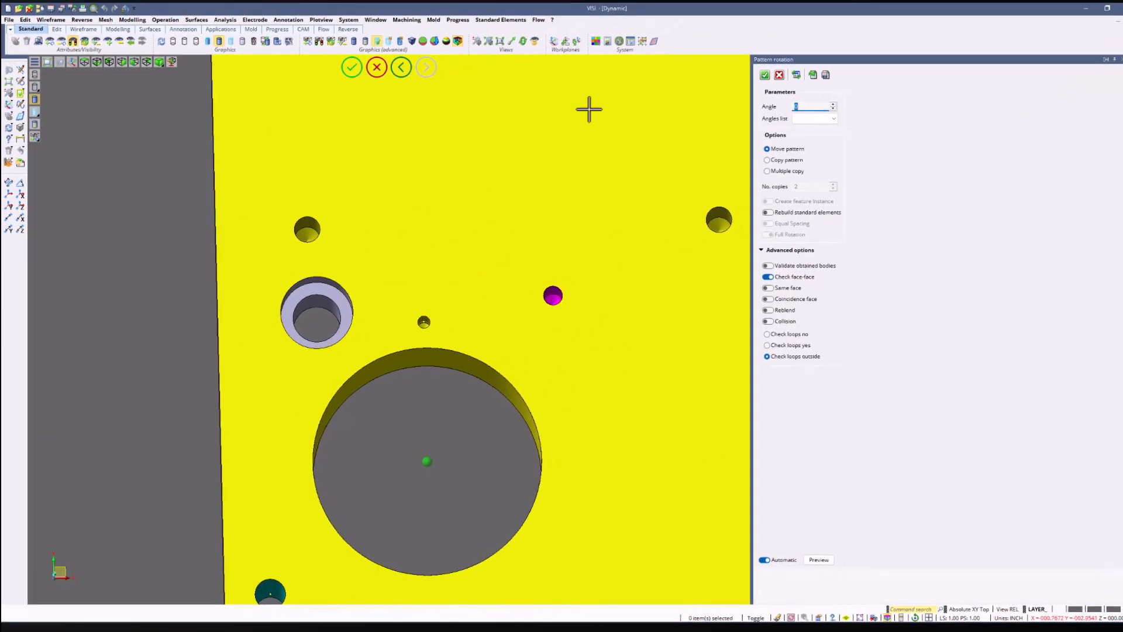
Step: Create the rotation pattern as a multiple copy with 3 copies, equal spacing and full rotation
{"action": "left_click", "coordinate": [742, 188]}
{"action": "double_click", "coordinate": [779, 203]}
{"action": "type", "text": "3"}
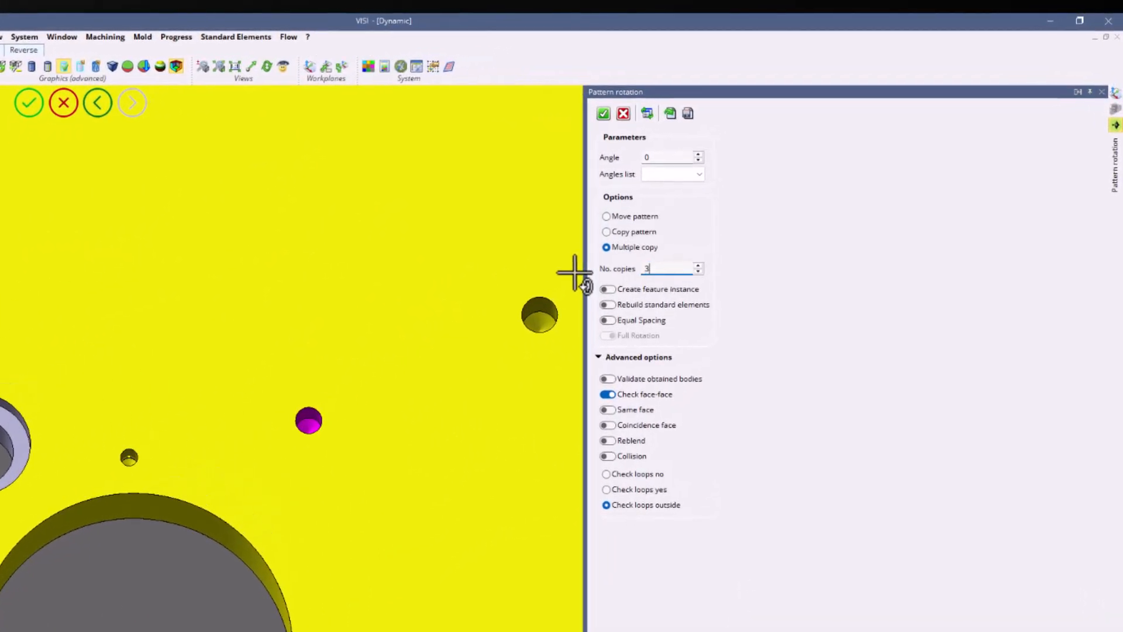
{"action": "key", "text": "Tab"}
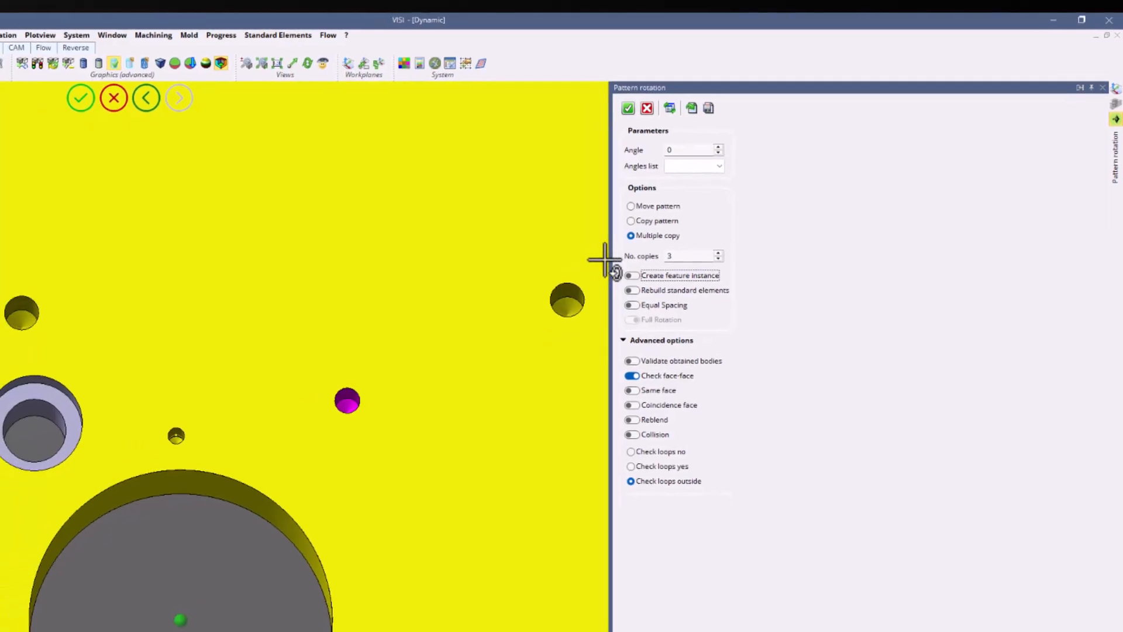
{"action": "left_click", "coordinate": [608, 320]}
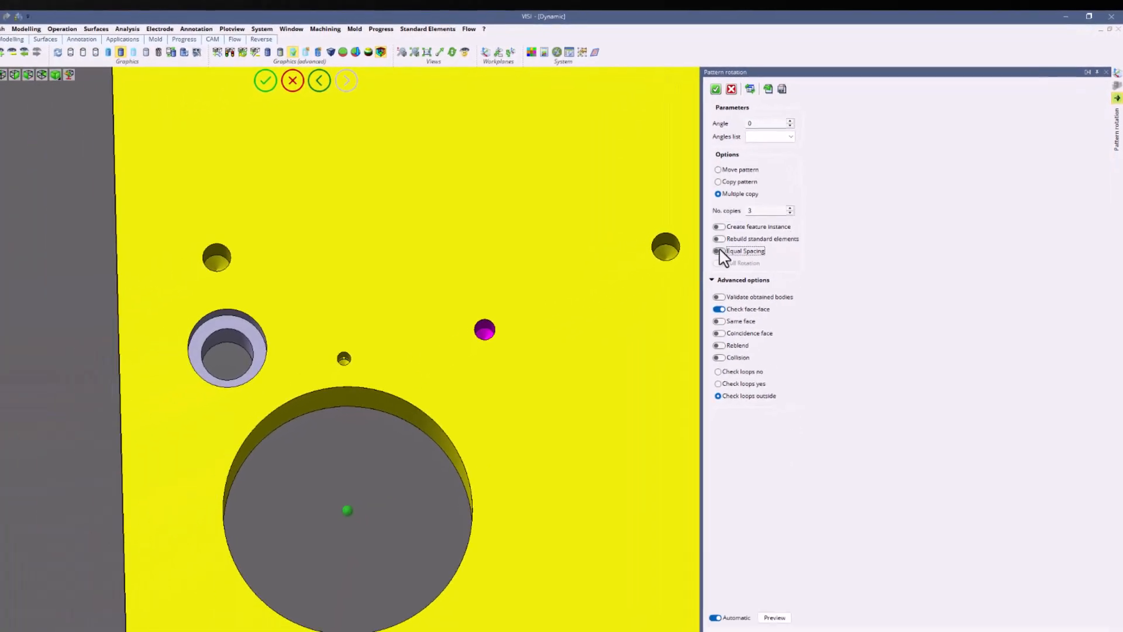
{"action": "left_click", "coordinate": [720, 250]}
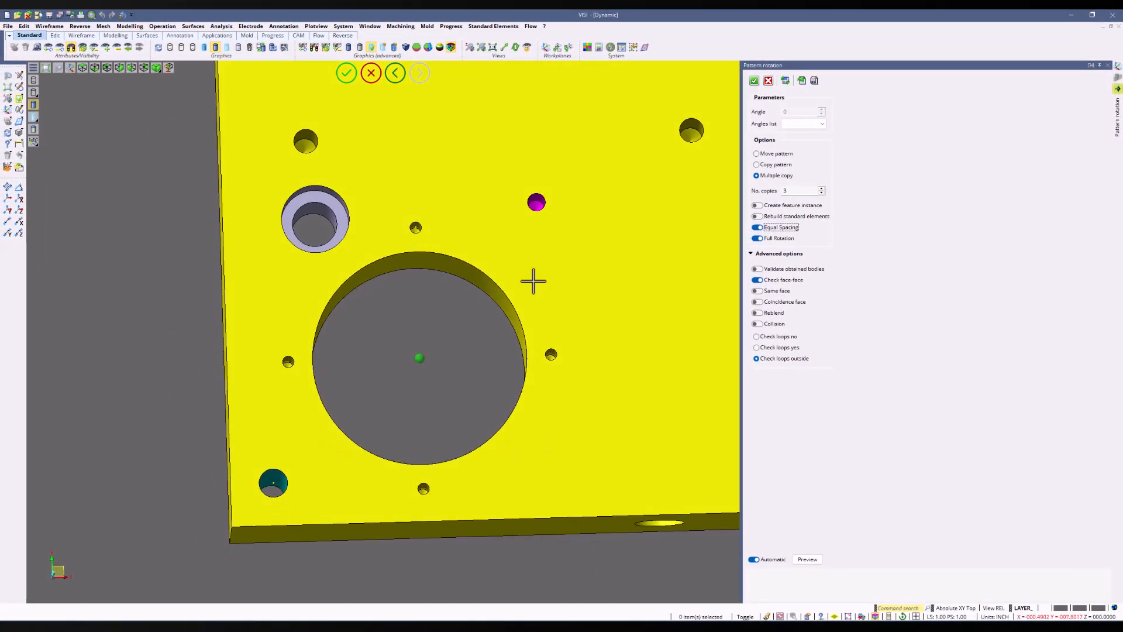
{"action": "left_click", "coordinate": [754, 81]}
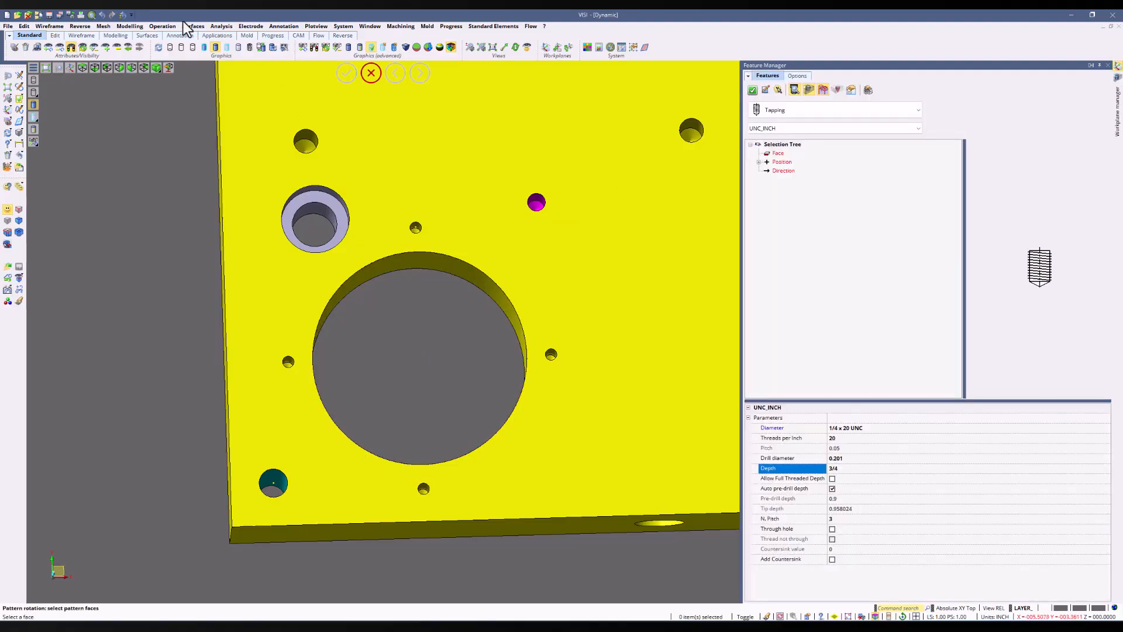
Step: Start a mirror pattern and select the faces of the four tapped holes around the large lower-left bore
{"action": "left_click", "coordinate": [129, 26]}
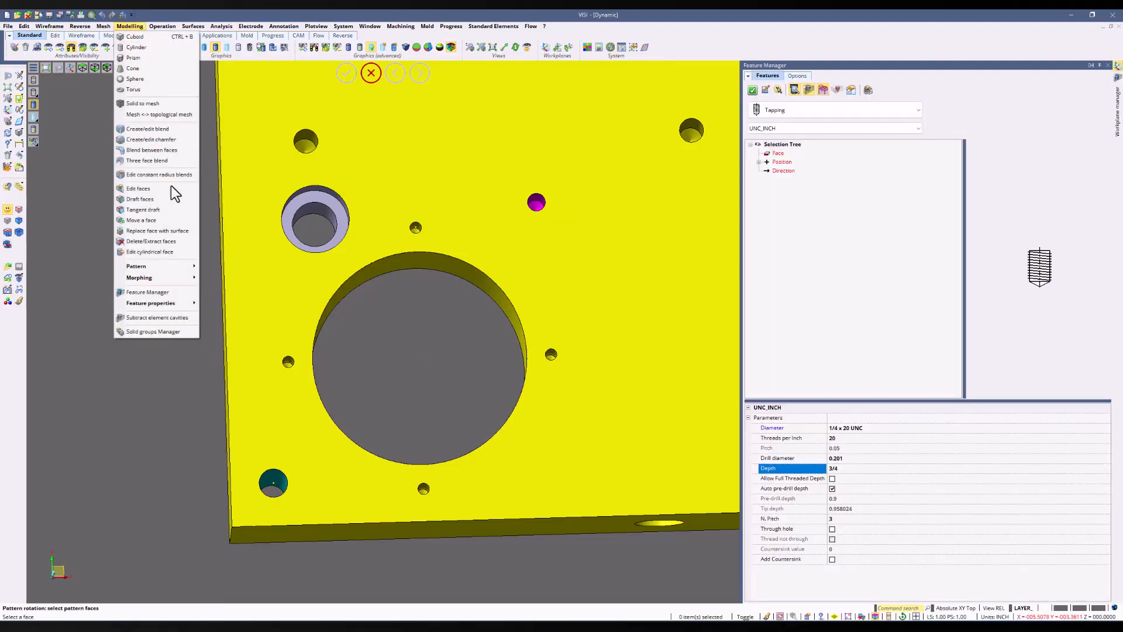
{"action": "scroll", "coordinate": [476, 396], "scroll_direction": "down", "scroll_amount": 8}
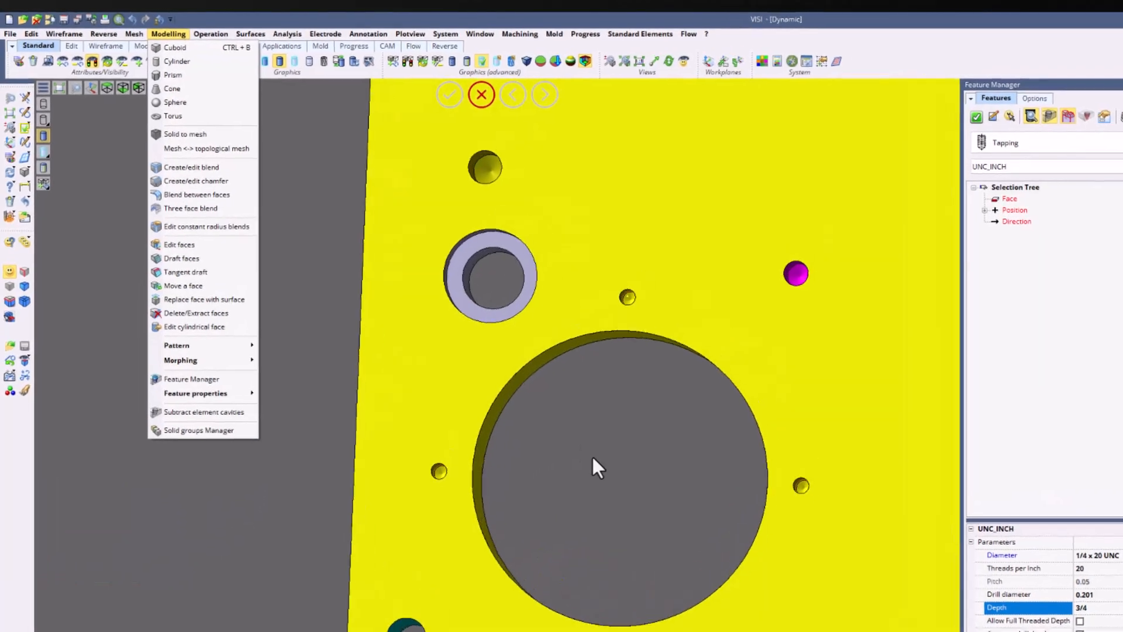
{"action": "mouse_move", "coordinate": [227, 379]}
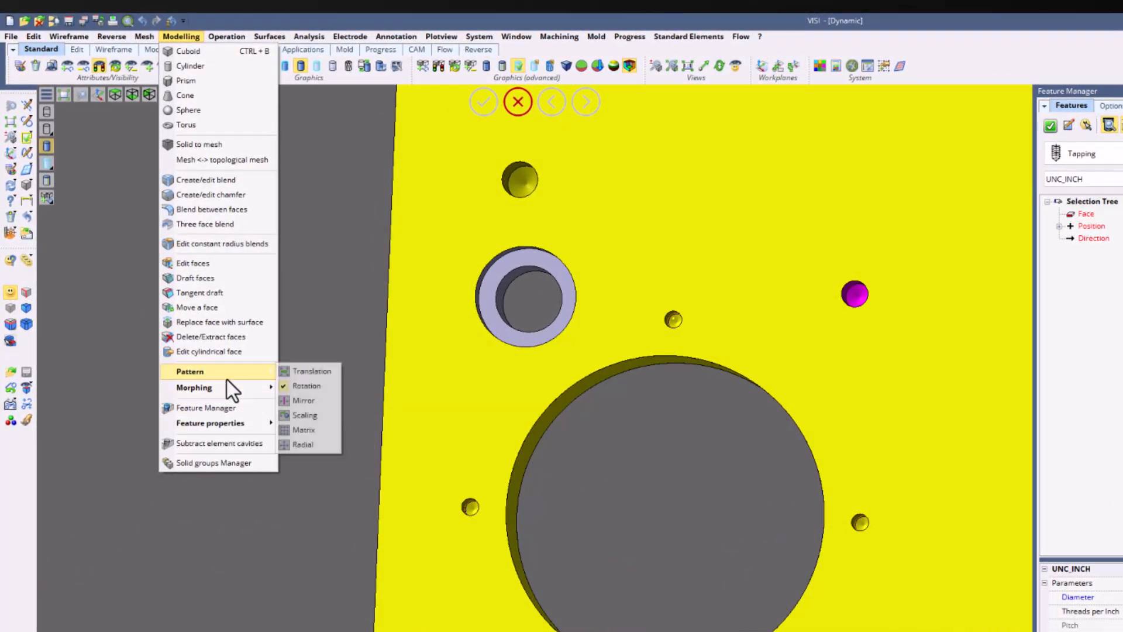
{"action": "left_click", "coordinate": [321, 403]}
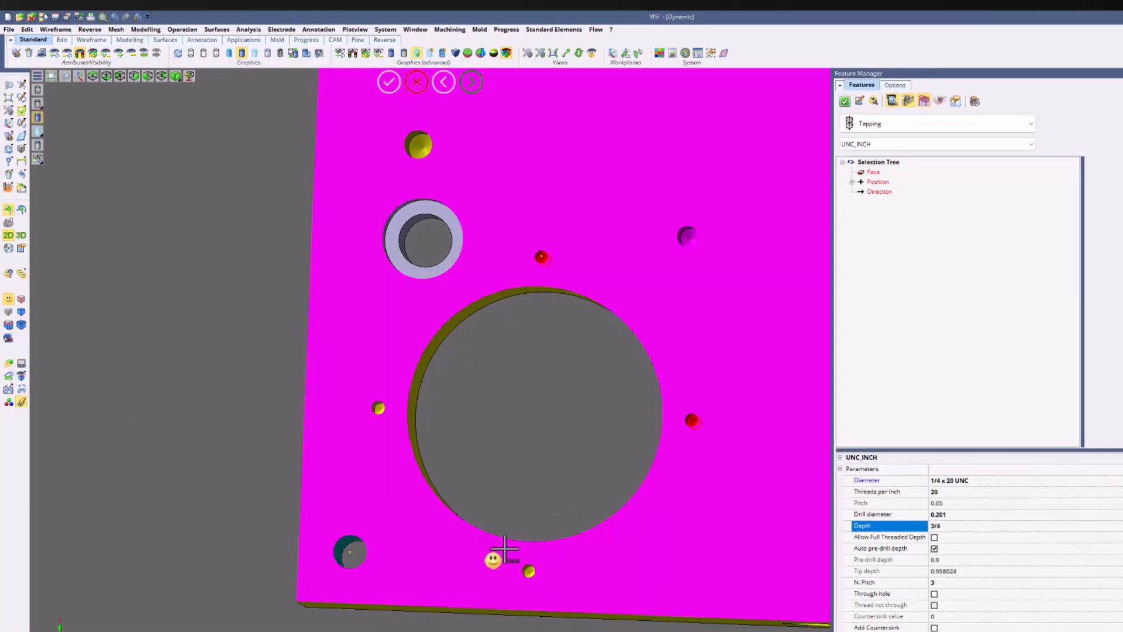
{"action": "left_click", "coordinate": [528, 571]}
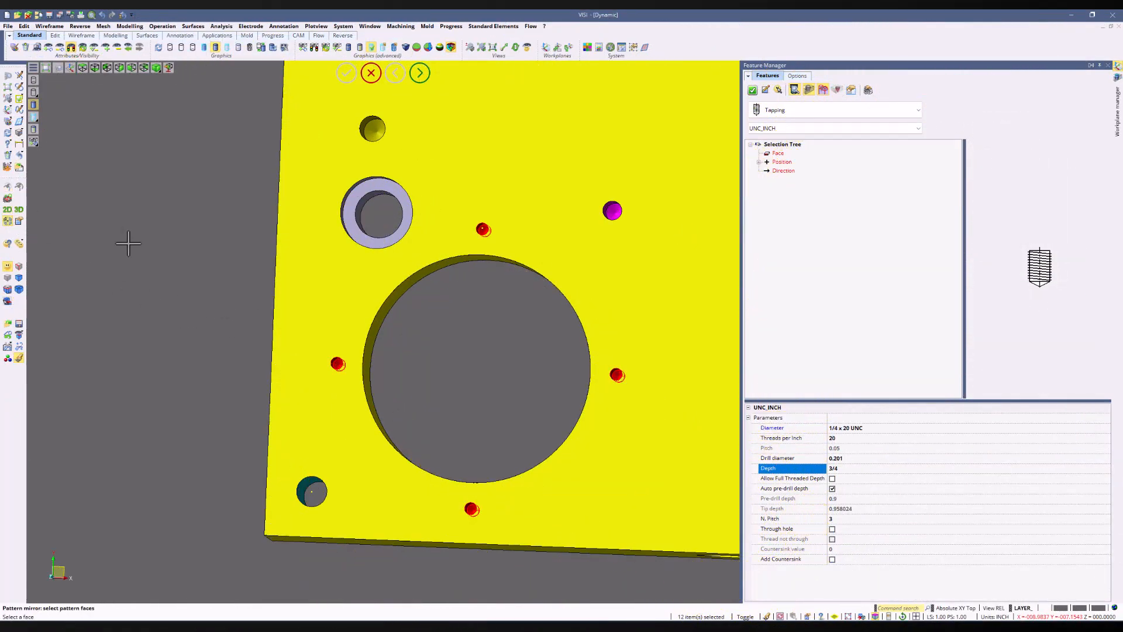
Step: Mirror the selected holes about the plate's centre, using the midpoint between two opposite plate corners as reference and the X axis as plane normal
{"action": "scroll", "coordinate": [147, 275], "scroll_direction": "down", "scroll_amount": 7}
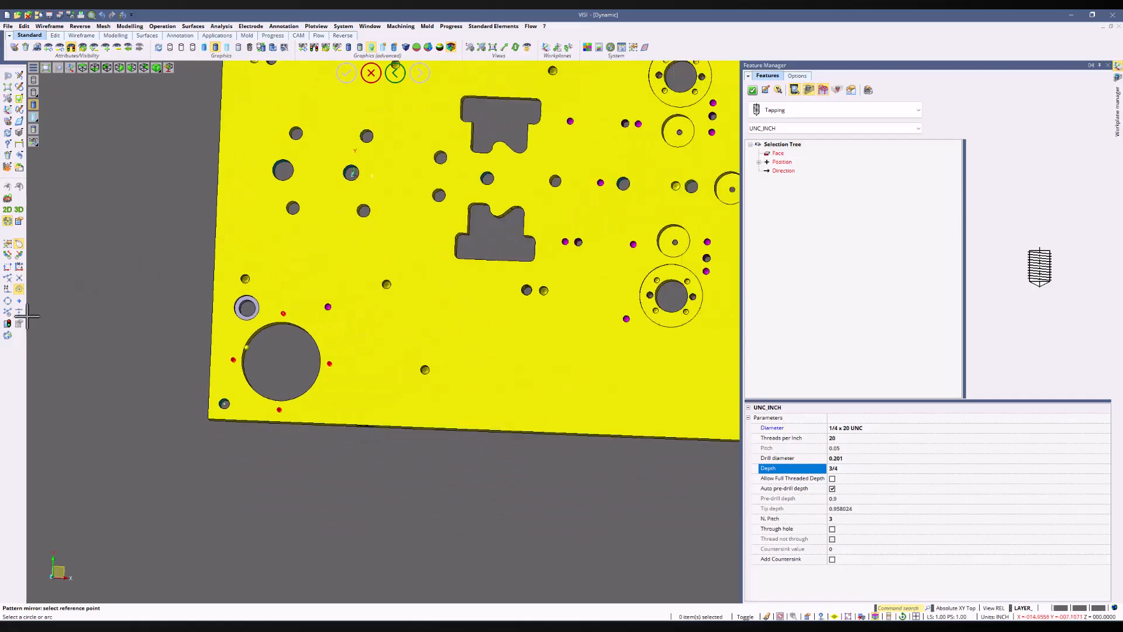
{"action": "left_click", "coordinate": [19, 312]}
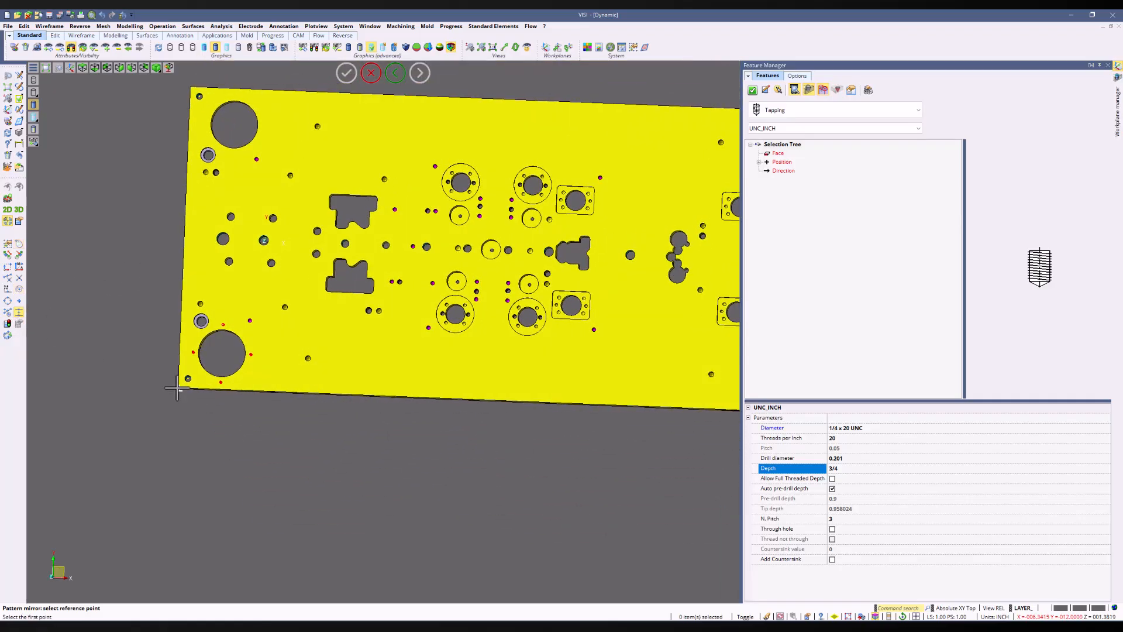
{"action": "scroll", "coordinate": [178, 382], "scroll_direction": "down", "scroll_amount": 3}
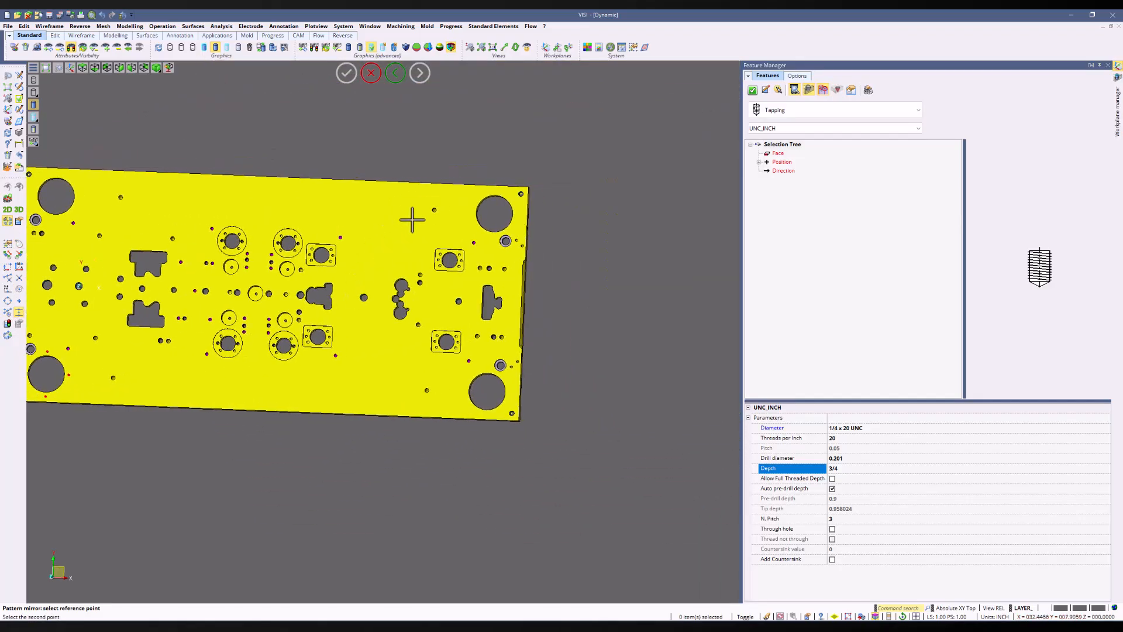
{"action": "left_click", "coordinate": [531, 183]}
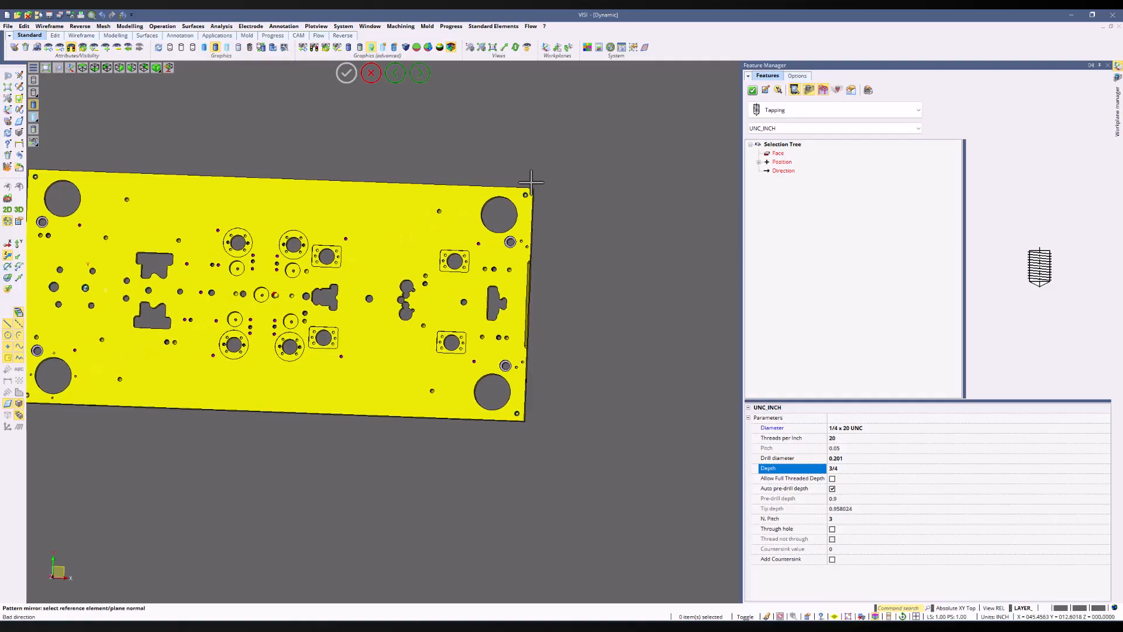
{"action": "left_click", "coordinate": [12, 249]}
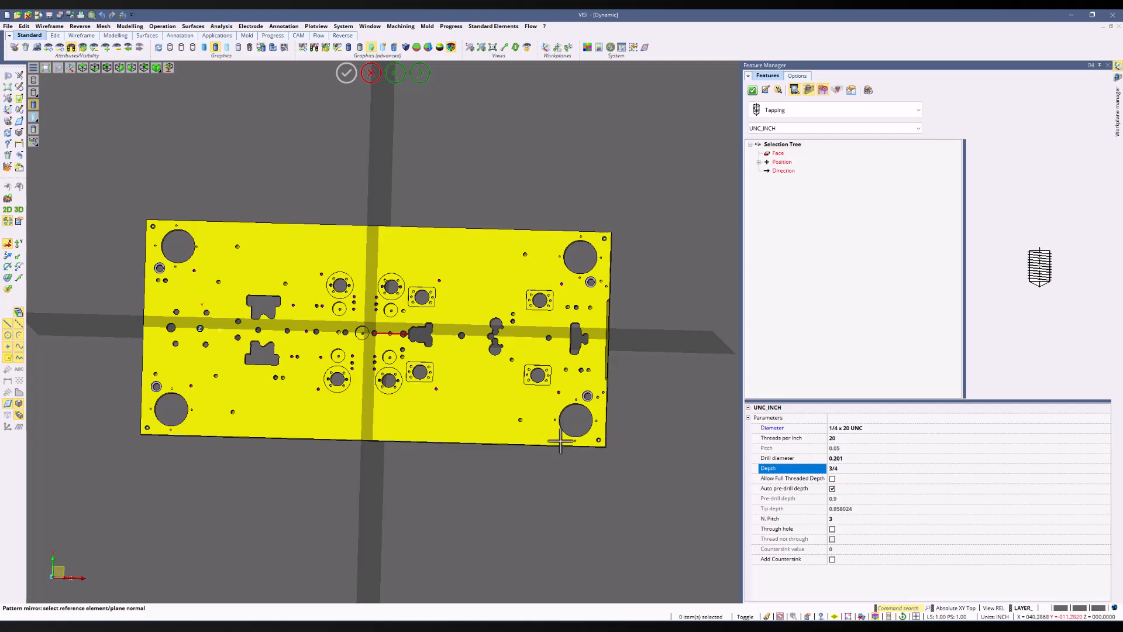
{"action": "scroll", "coordinate": [594, 454], "scroll_direction": "up", "scroll_amount": 5}
{"action": "left_click", "coordinate": [595, 458]}
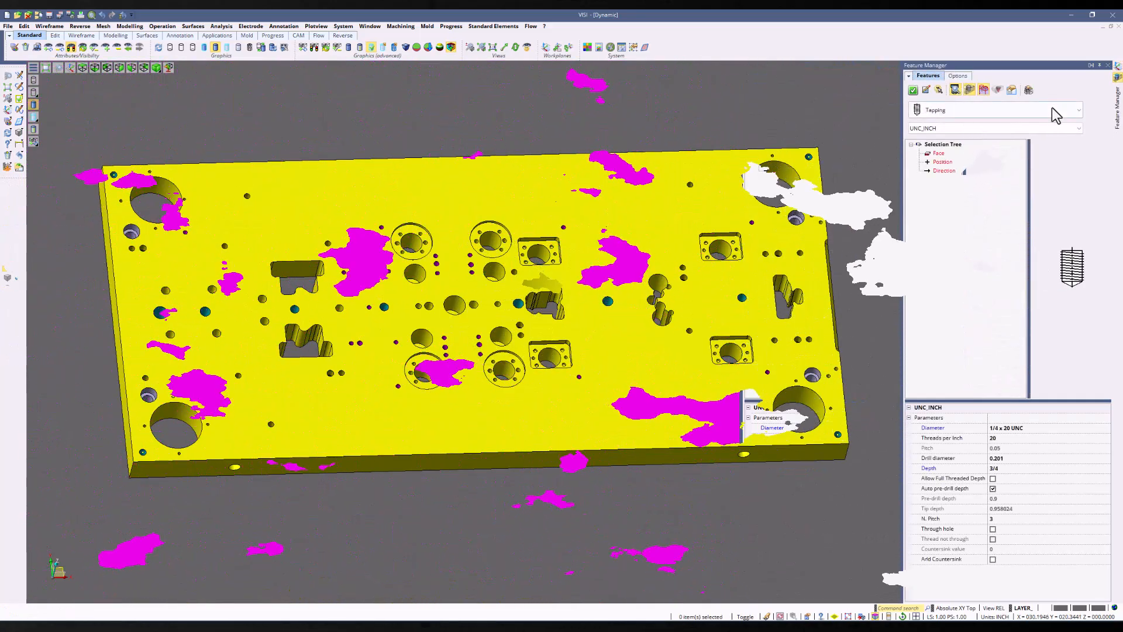
Step: Set up a Counterboring + Drilling feature with a counterbore 1 inch in diameter and 1/4 inch deep, and a drill diameter of 1/2 inch
{"action": "left_click", "coordinate": [1051, 110]}
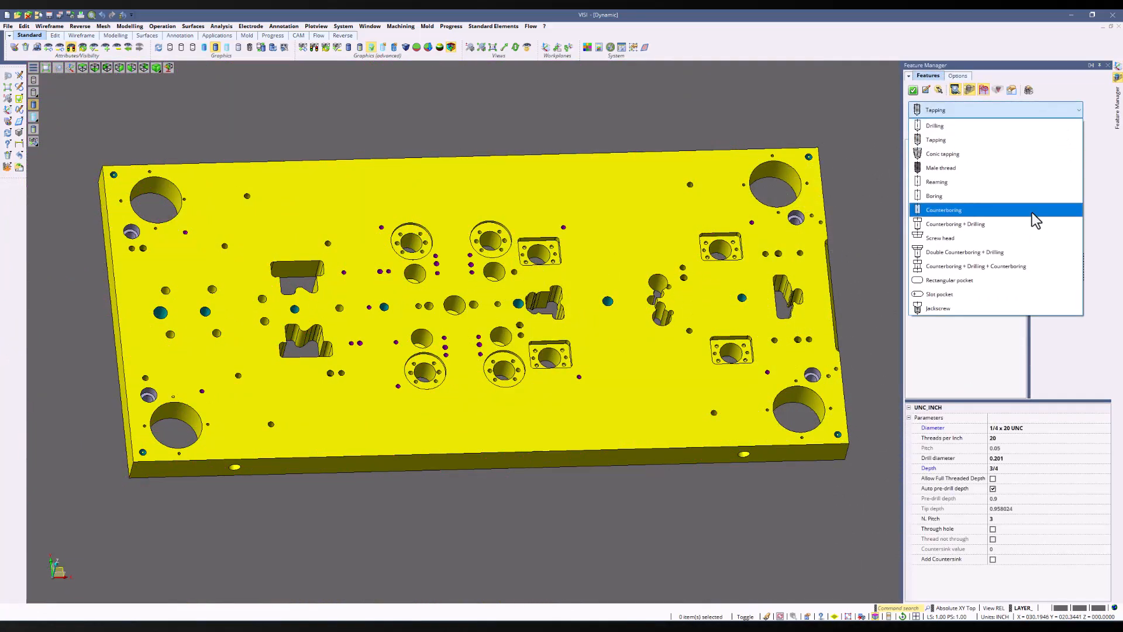
{"action": "left_click", "coordinate": [1015, 230]}
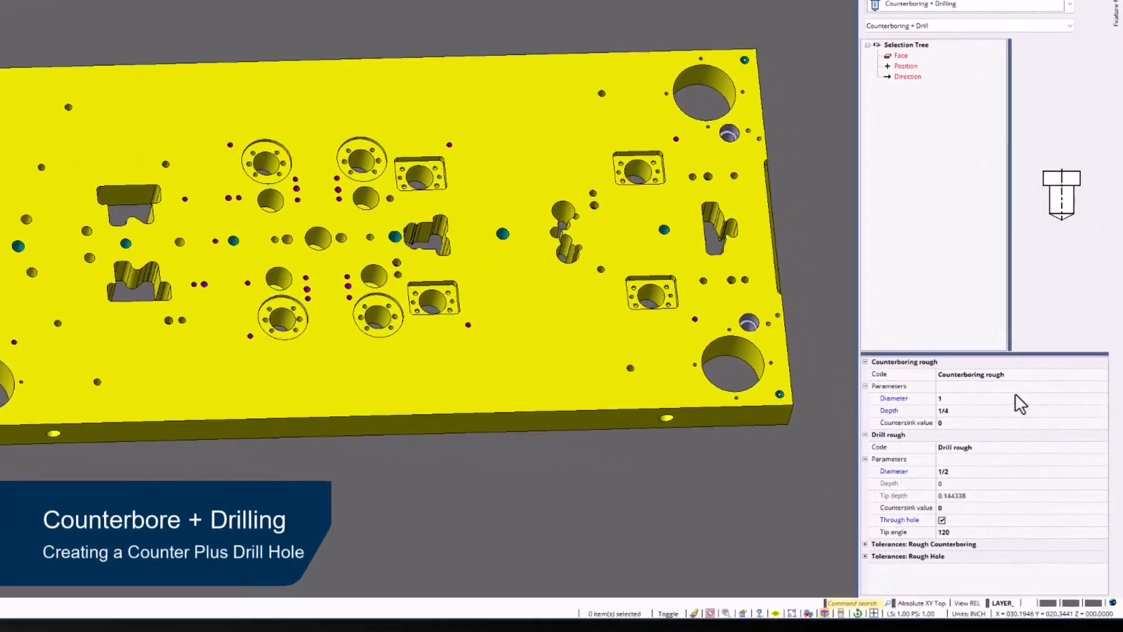
{"action": "left_click", "coordinate": [916, 354]}
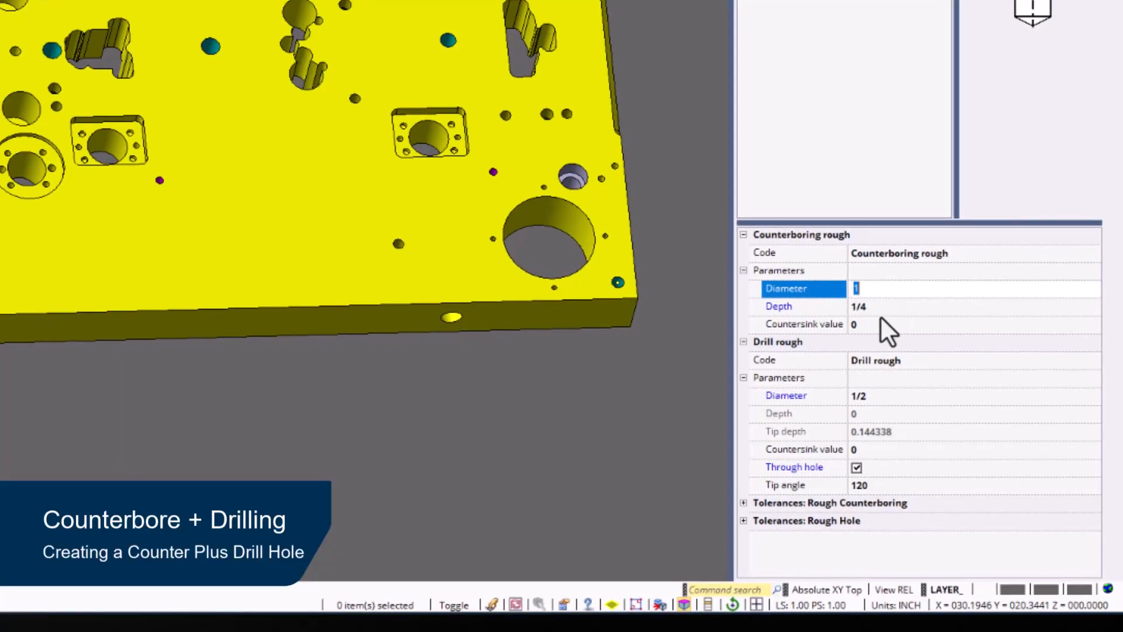
{"action": "left_click", "coordinate": [879, 307]}
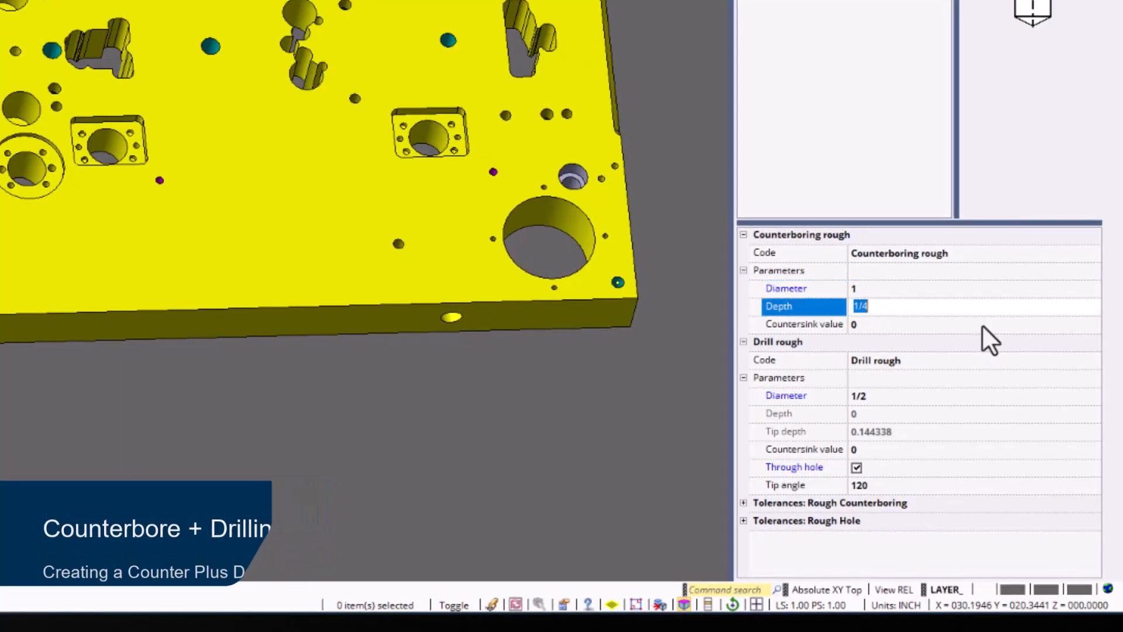
{"action": "left_click", "coordinate": [887, 399]}
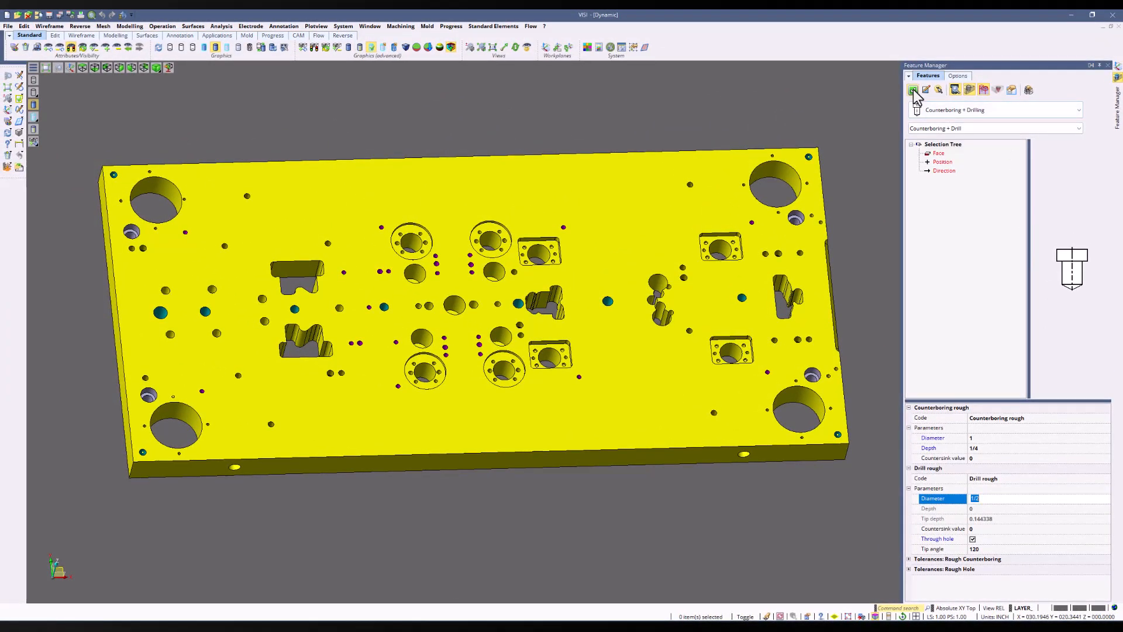
Step: Start adding the feature on the plate's top face, using the top view in wireframe with the grid shown and grid snap enabled
{"action": "left_click", "coordinate": [913, 90]}
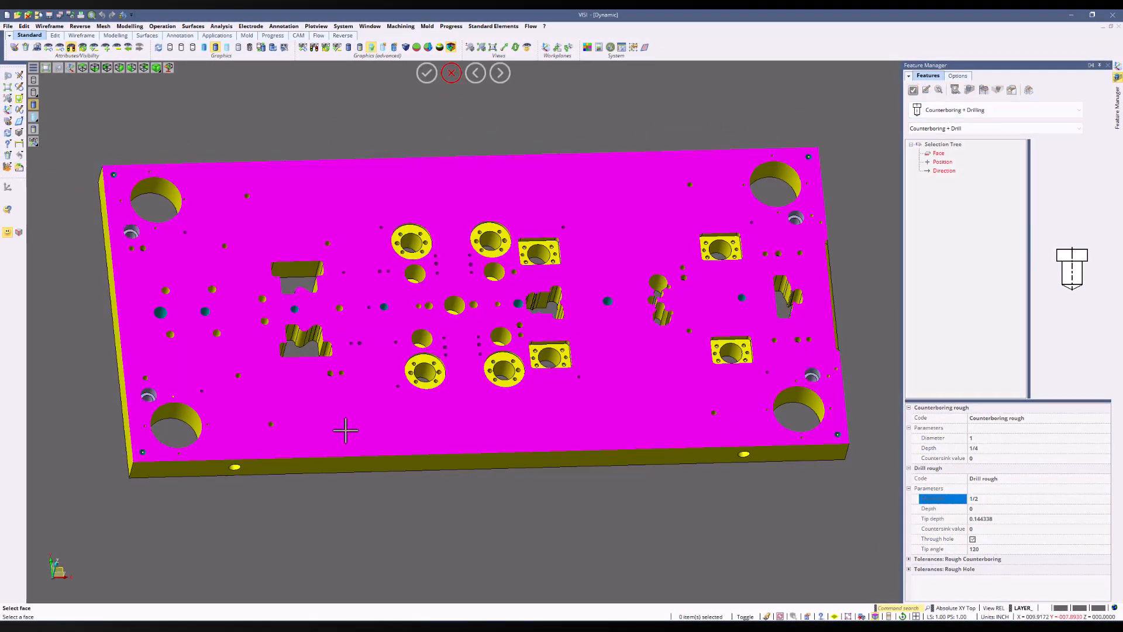
{"action": "left_click", "coordinate": [345, 431]}
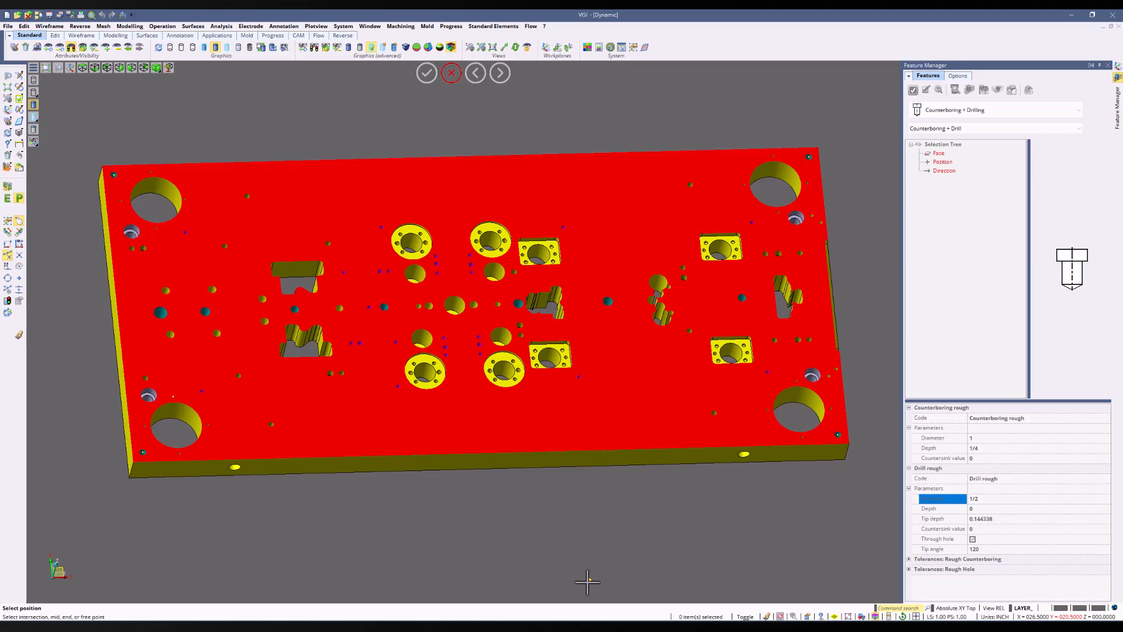
{"action": "key", "text": "F5"}
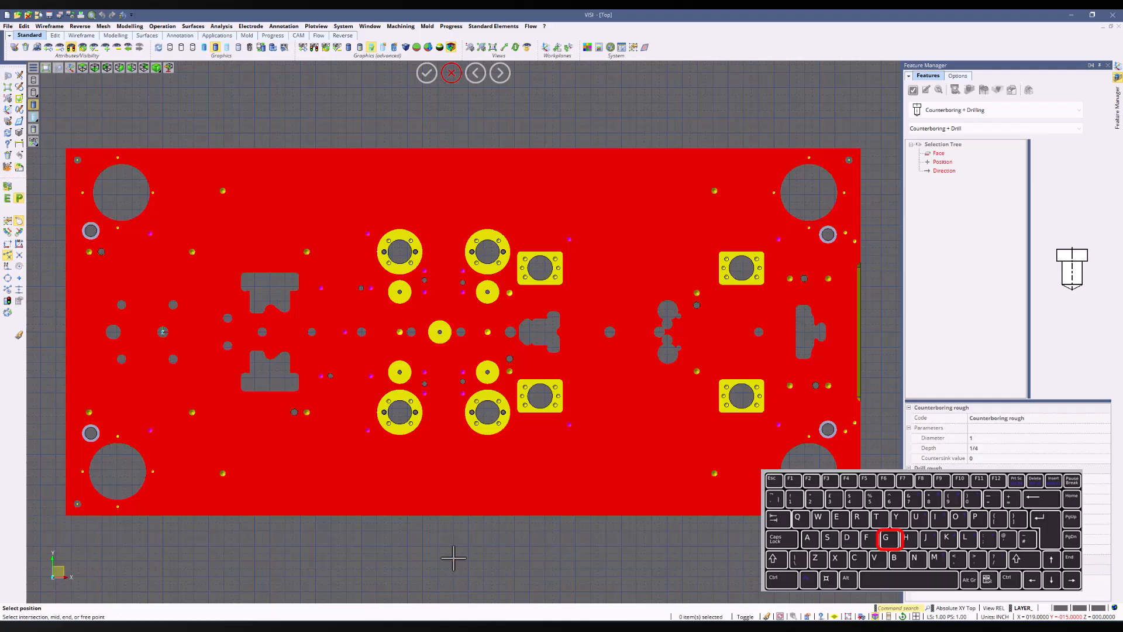
{"action": "key", "text": "g"}
{"action": "scroll", "coordinate": [253, 539], "scroll_direction": "up", "scroll_amount": 2}
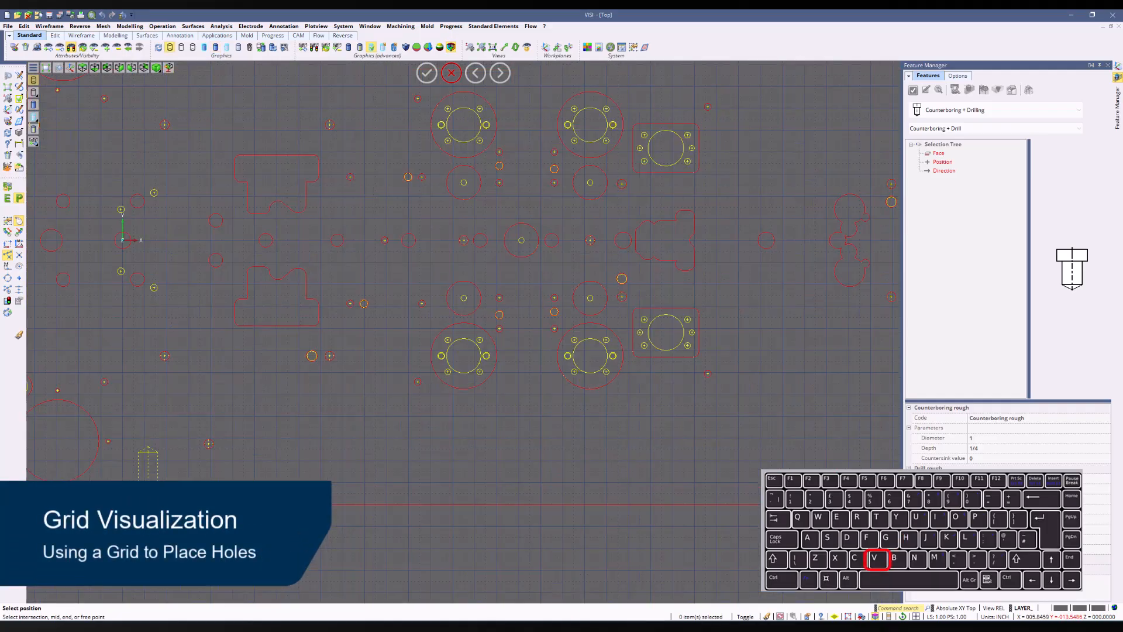
{"action": "scroll", "coordinate": [274, 494], "scroll_direction": "up", "scroll_amount": 3}
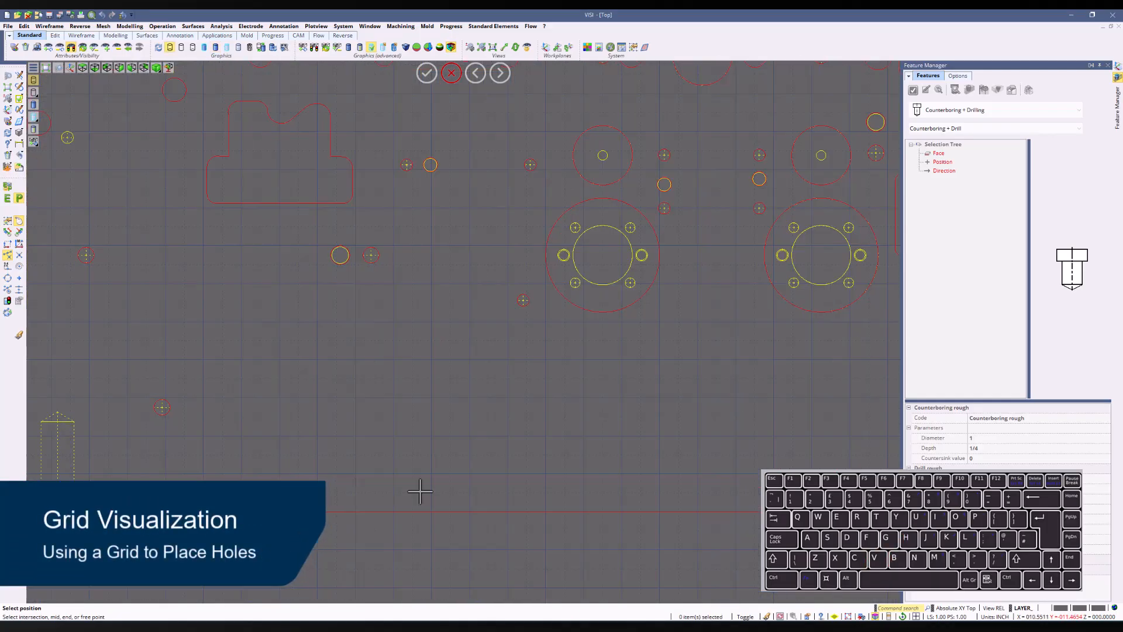
{"action": "key", "text": "s"}
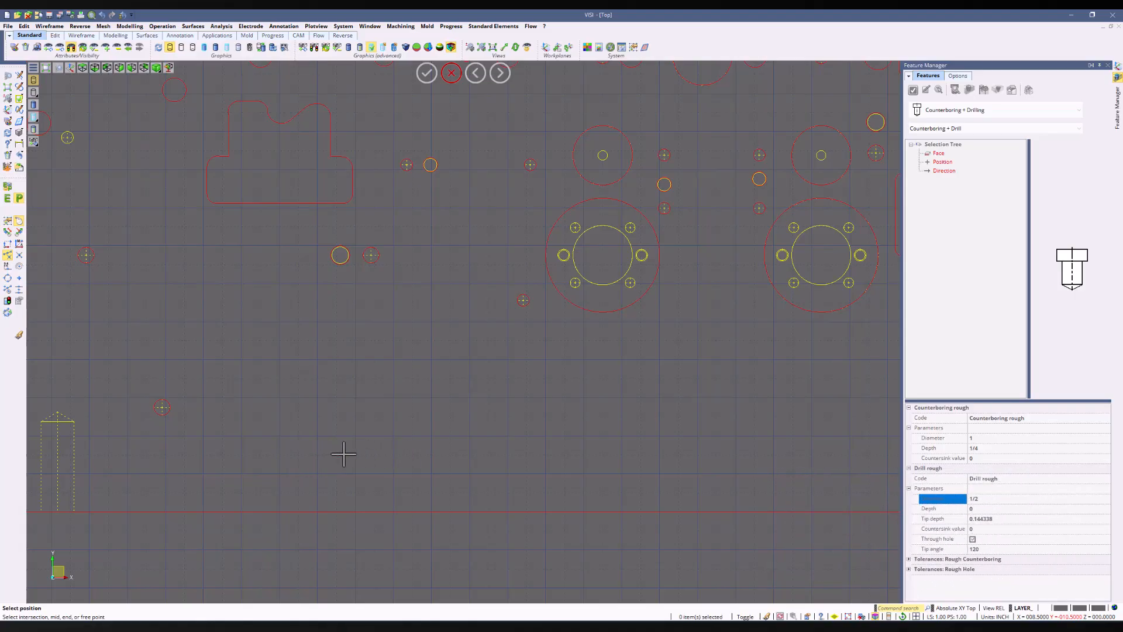
Step: Place six counterbored holes on grid points in a row along the plate's lower edge, about 4 inches apart
{"action": "left_click", "coordinate": [356, 441]}
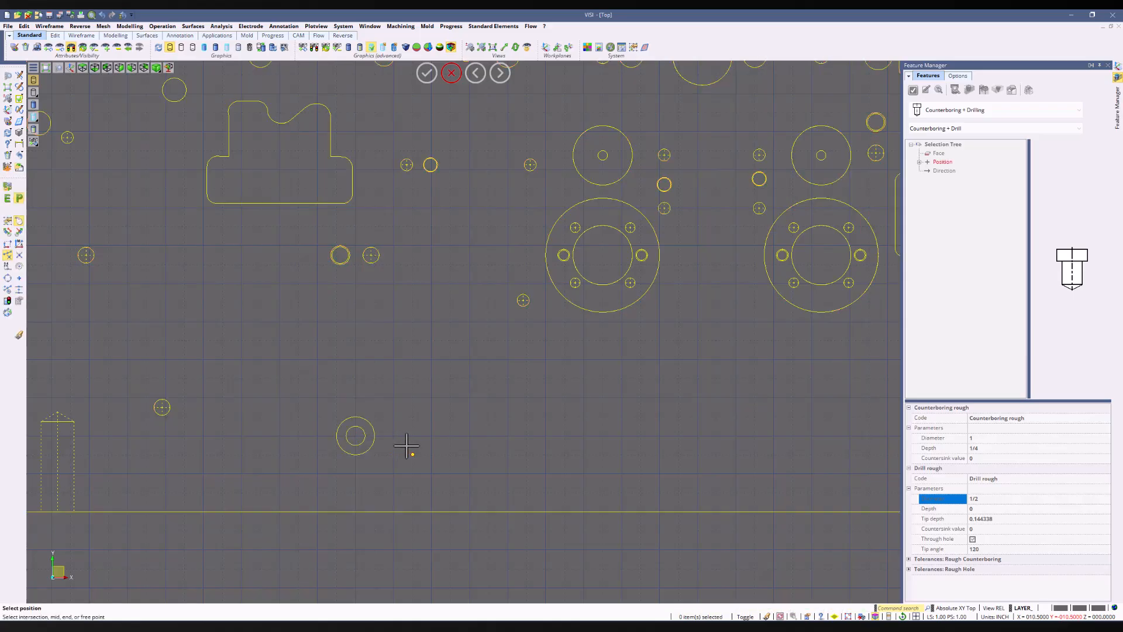
{"action": "left_click", "coordinate": [513, 439]}
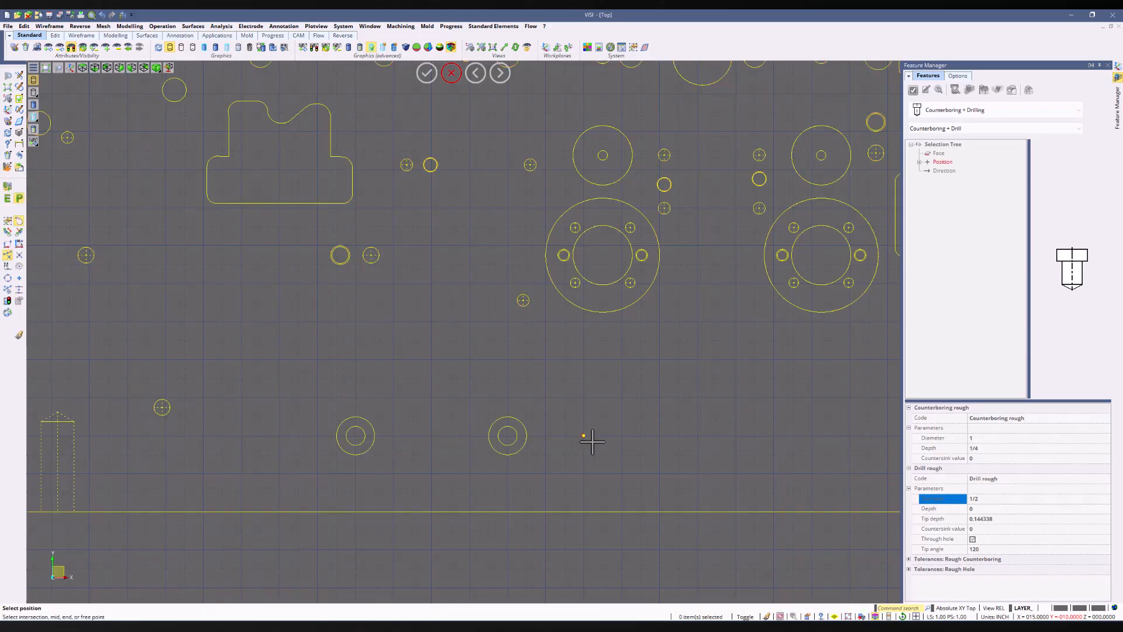
{"action": "left_click", "coordinate": [665, 437]}
{"action": "scroll", "coordinate": [706, 437], "scroll_direction": "down", "scroll_amount": 2}
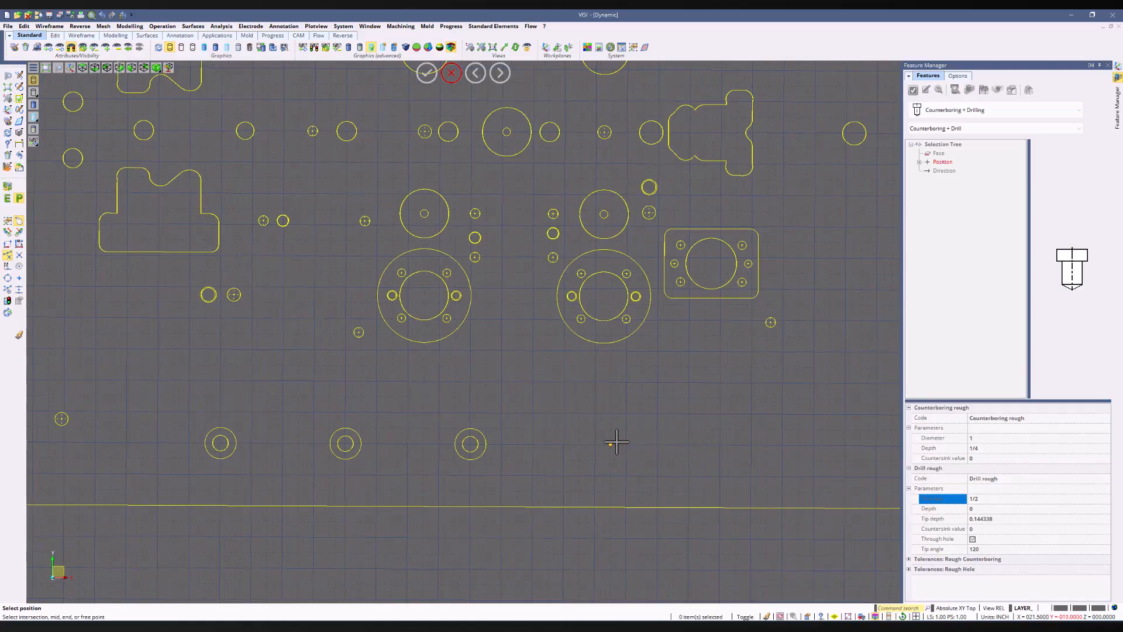
{"action": "left_click", "coordinate": [598, 445]}
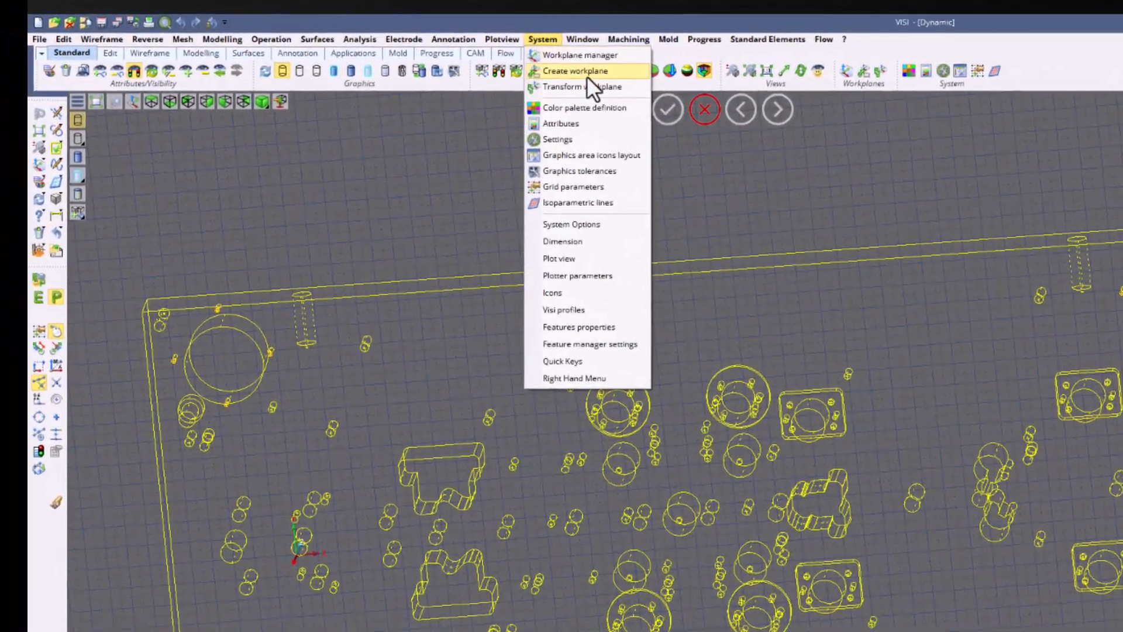
Step: Review the pitch, snap and display settings in Grid parameters and on the Grid page of System Options, and leave both without changes
{"action": "left_click", "coordinate": [621, 188]}
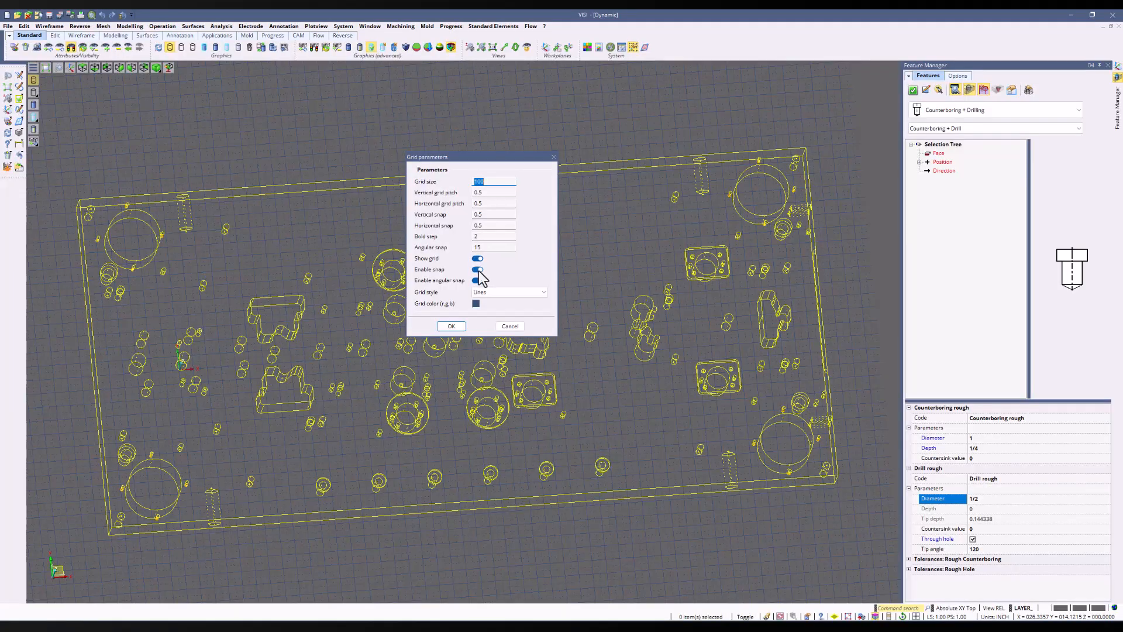
{"action": "left_click", "coordinate": [509, 327]}
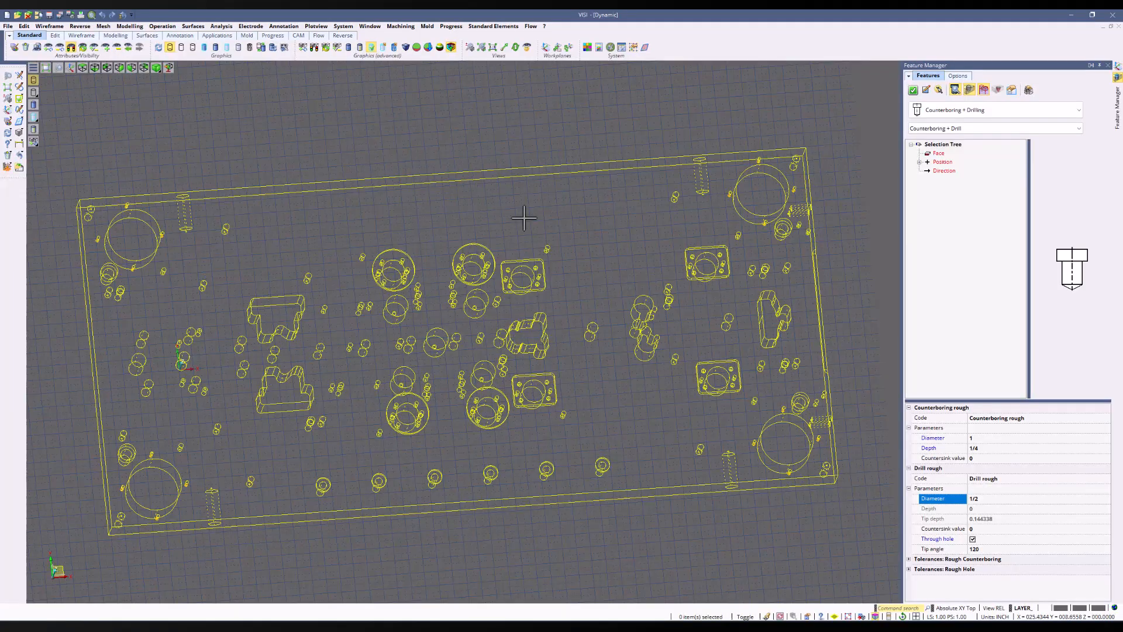
{"action": "left_click", "coordinate": [345, 26]}
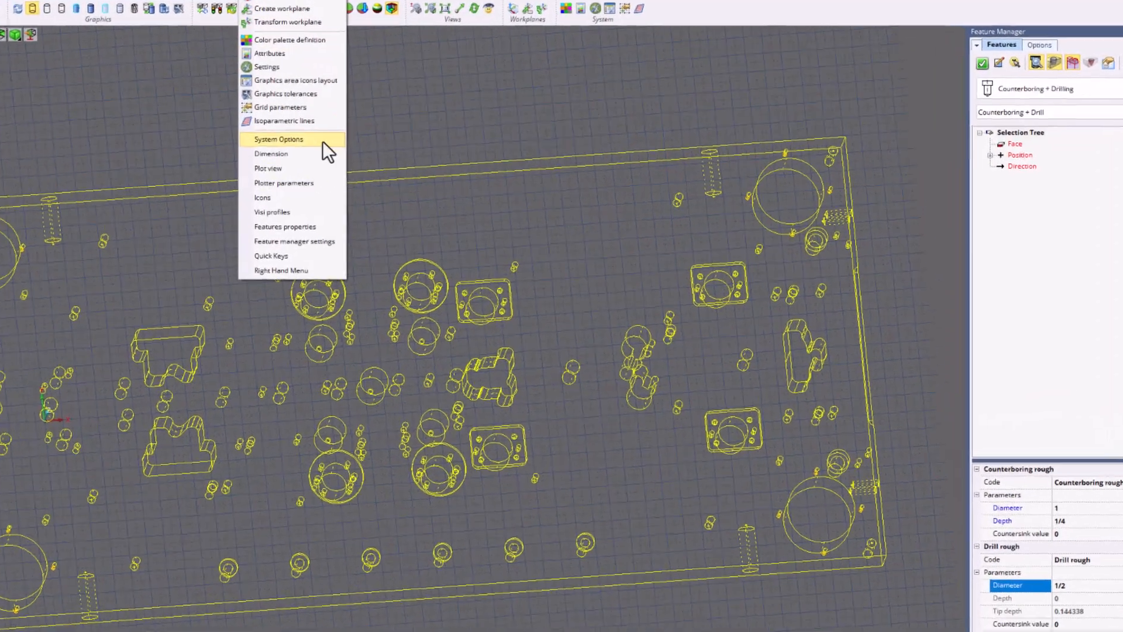
{"action": "left_click", "coordinate": [381, 146]}
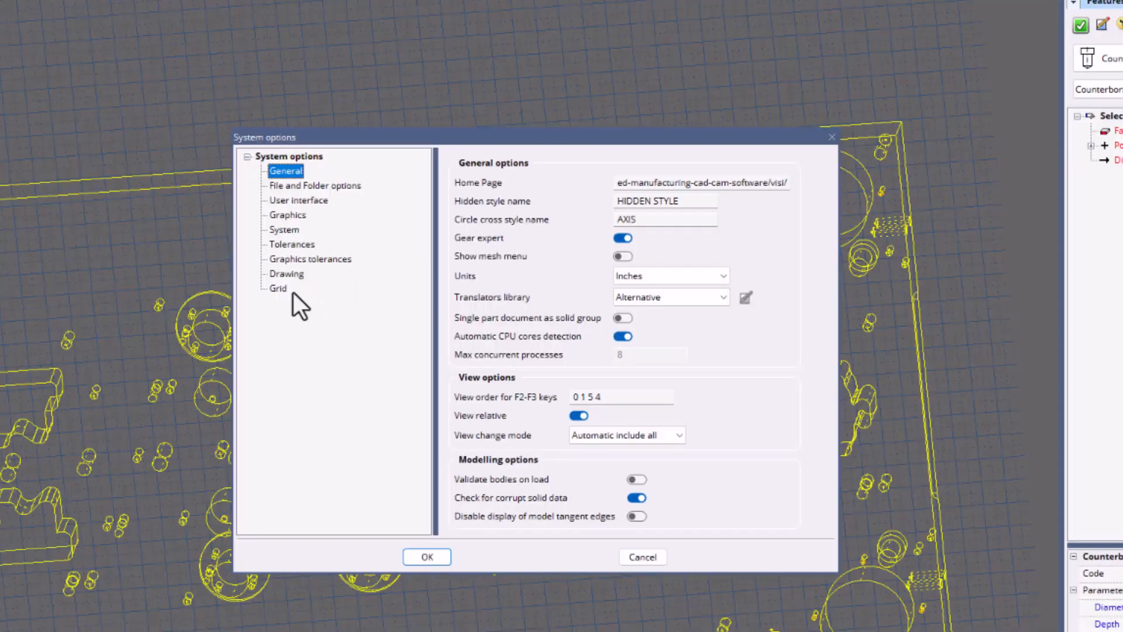
{"action": "left_click", "coordinate": [278, 288]}
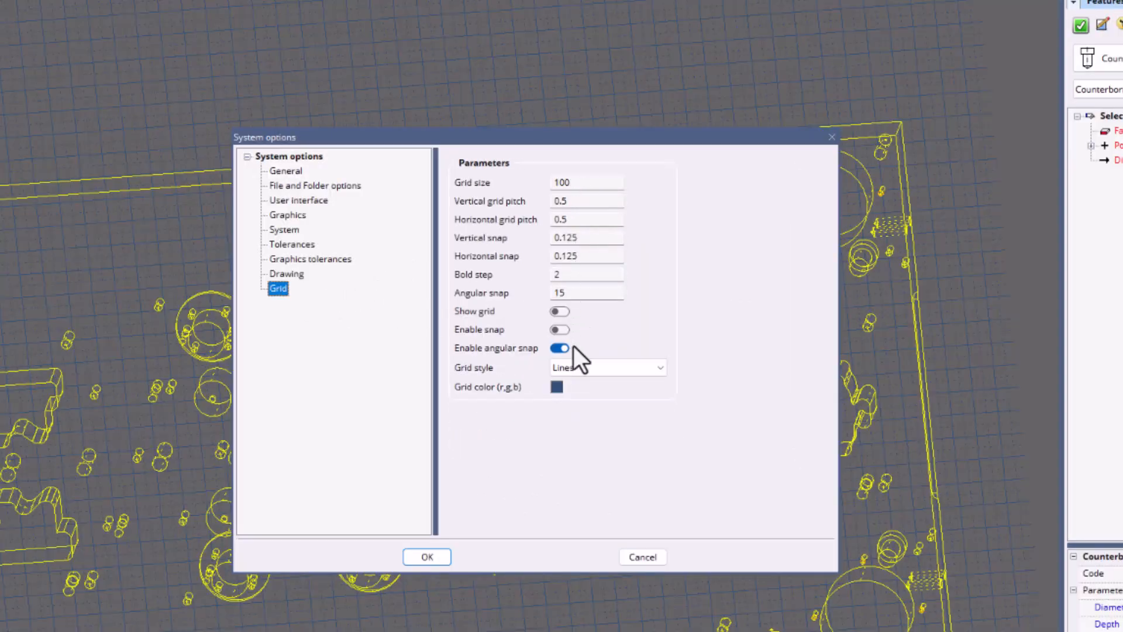
{"action": "left_click", "coordinate": [643, 557]}
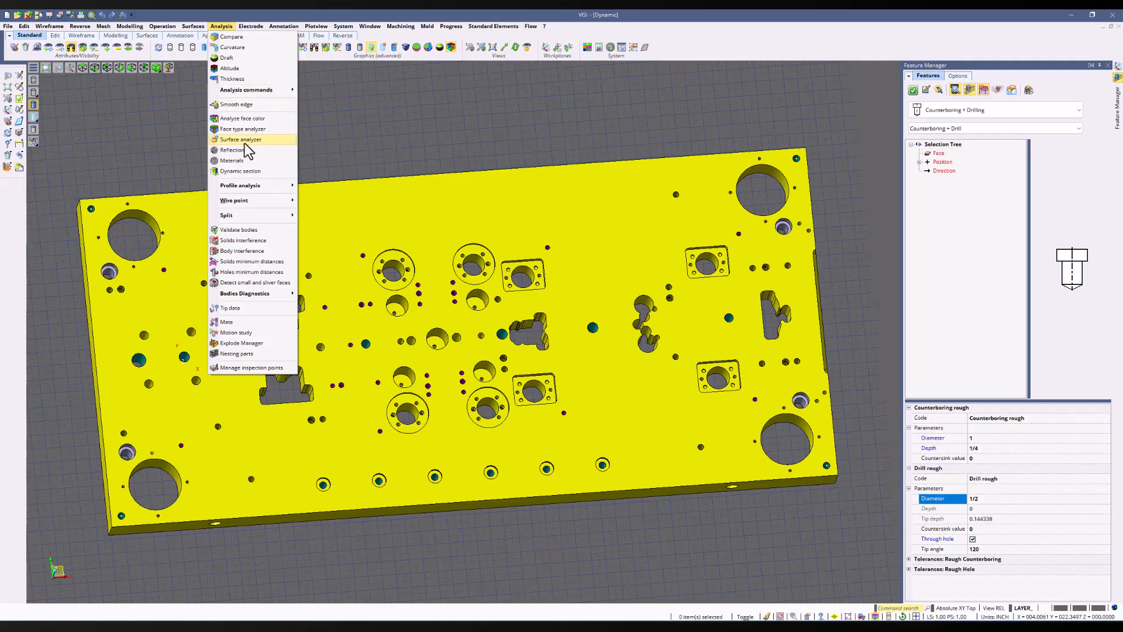
Step: Inspect the CAM attributes of the drilled bore and the counterbore of the first hole in the new row with the Surface analyzer
{"action": "left_click", "coordinate": [241, 140]}
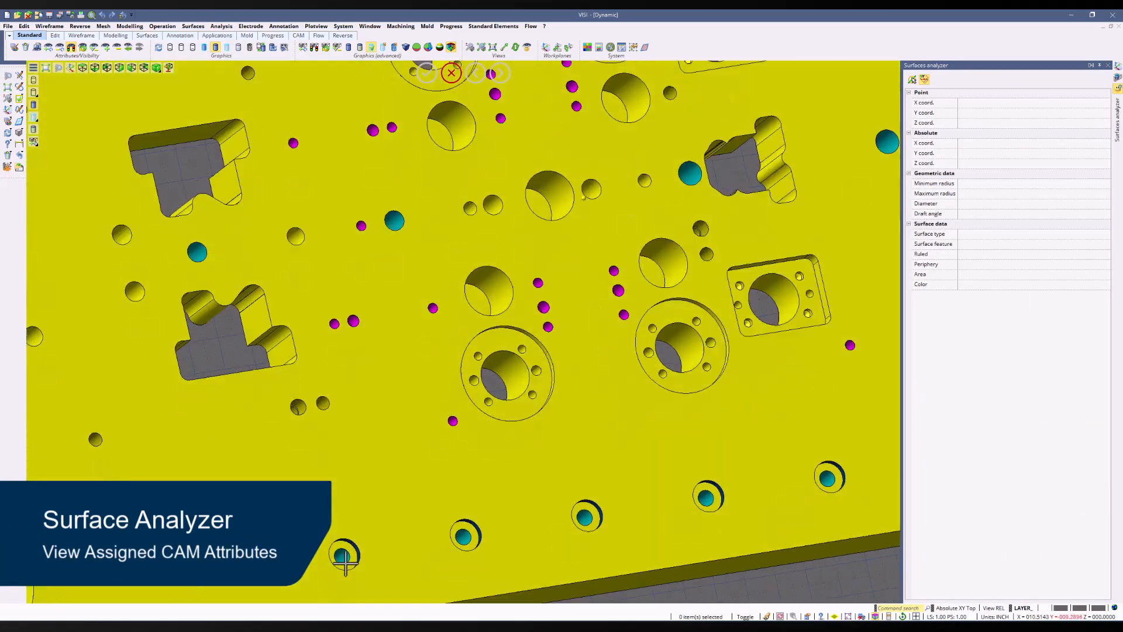
{"action": "scroll", "coordinate": [344, 559], "scroll_direction": "up", "scroll_amount": 5}
{"action": "left_click", "coordinate": [427, 295]}
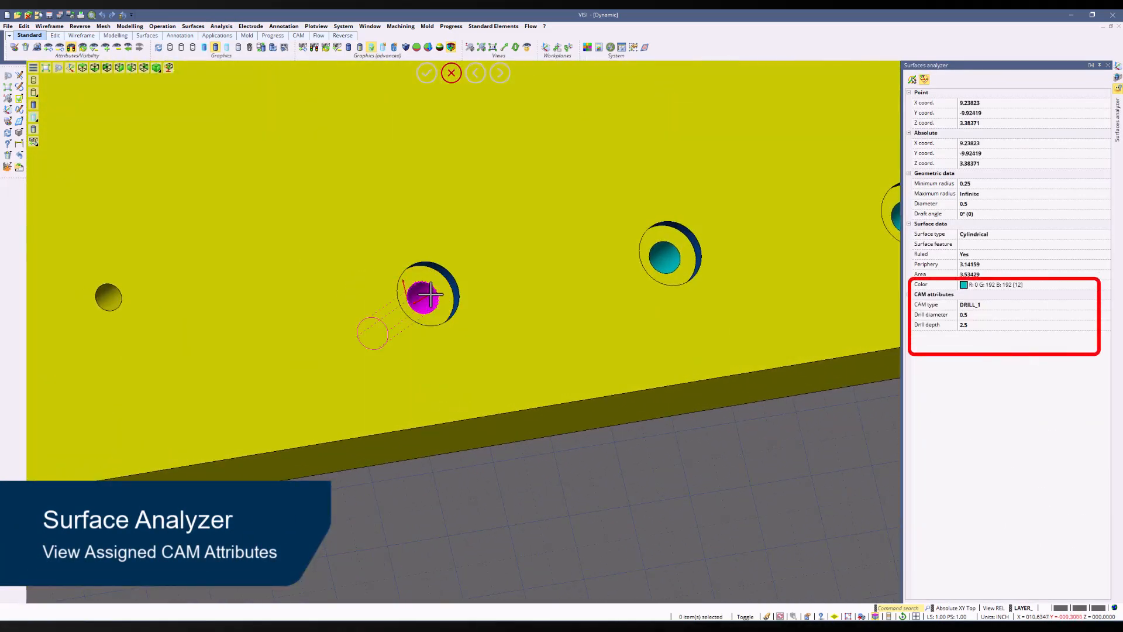
{"action": "left_click", "coordinate": [448, 275]}
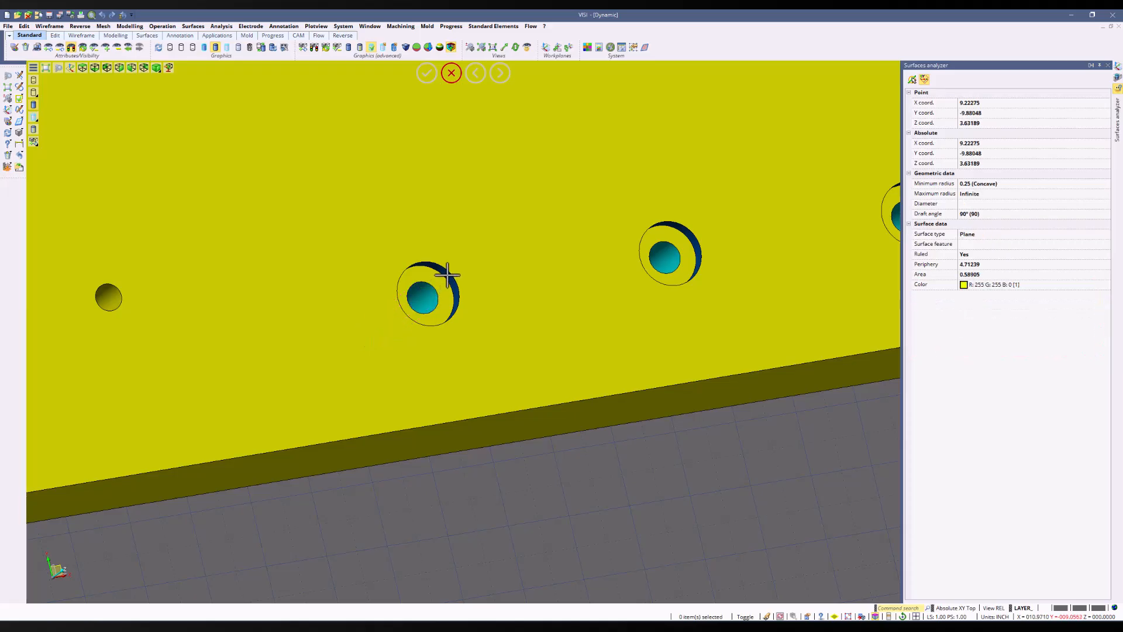
Step: Inspect the CAM attributes of the small tapped hole just above the large bore in the plate's lower-left corner
{"action": "scroll", "coordinate": [447, 274], "scroll_direction": "down", "scroll_amount": 3}
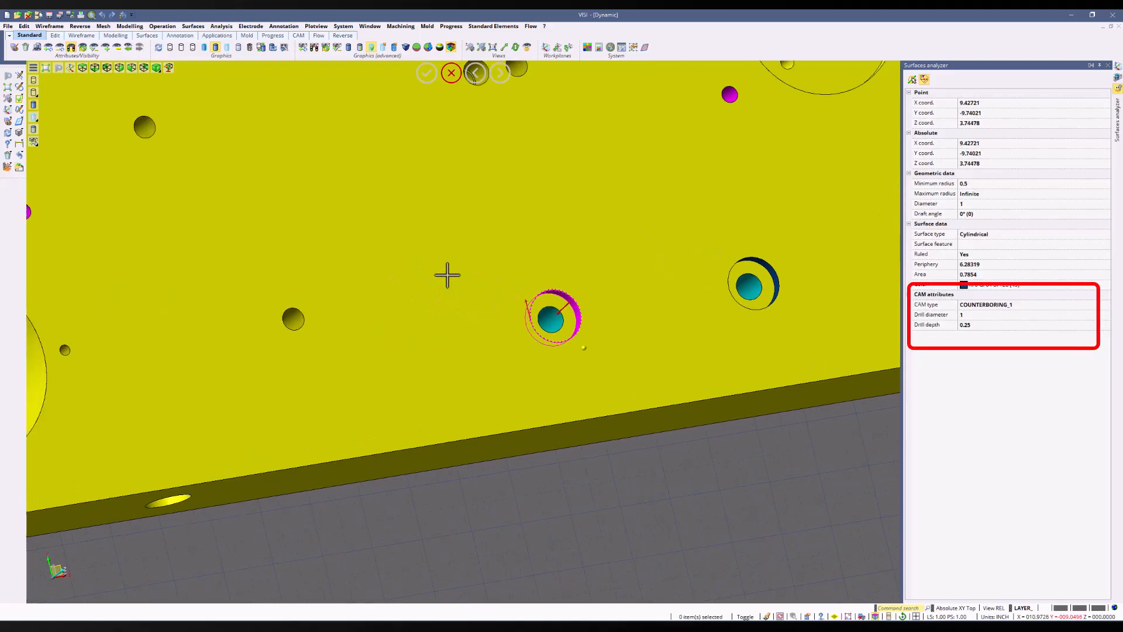
{"action": "mouse_move", "coordinate": [327, 309]}
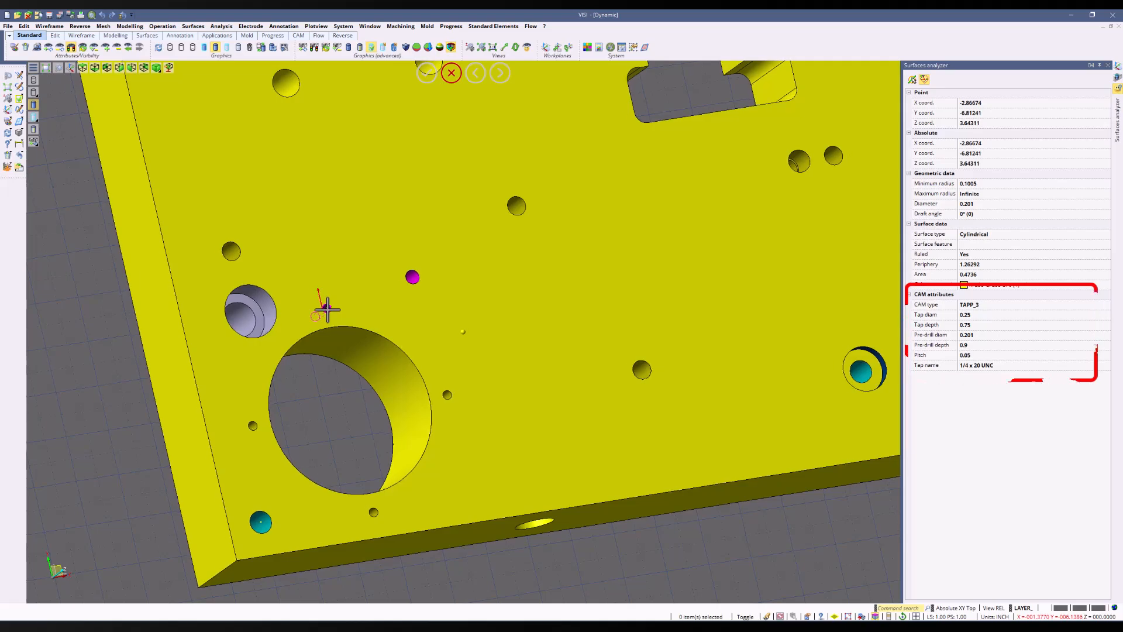
{"action": "scroll", "coordinate": [327, 309], "scroll_direction": "down", "scroll_amount": 5}
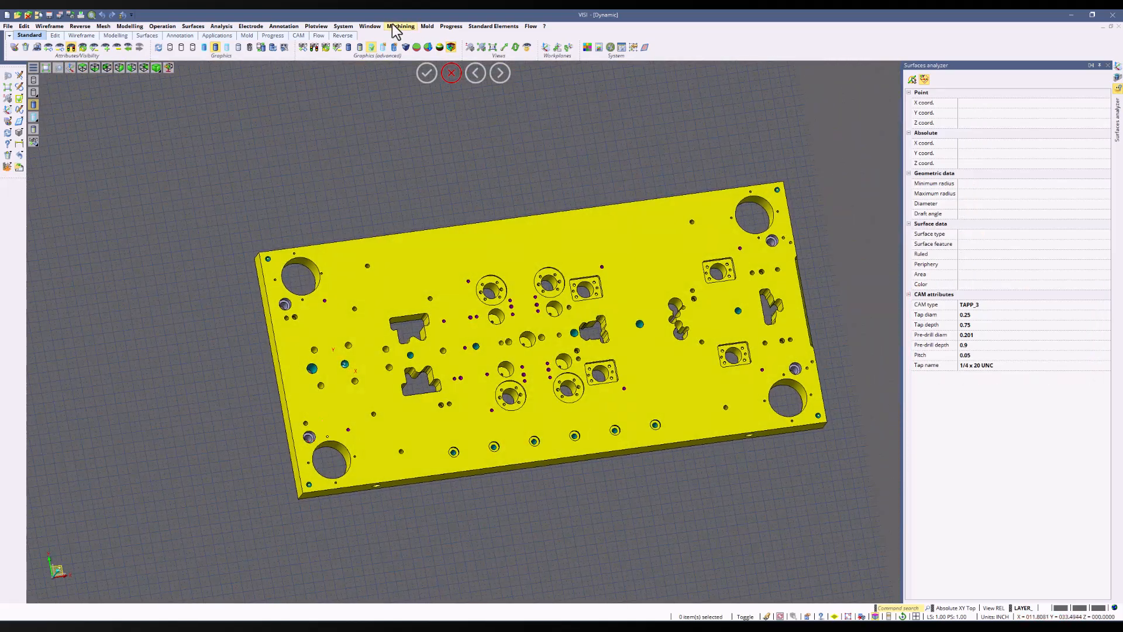
Step: Run automatic recognition on the plate from the CAM Navigator's Model manager, with Hole recognition (MFR) and Feature recognition (AFR) enabled
{"action": "left_click", "coordinate": [400, 26]}
{"action": "left_click", "coordinate": [410, 41]}
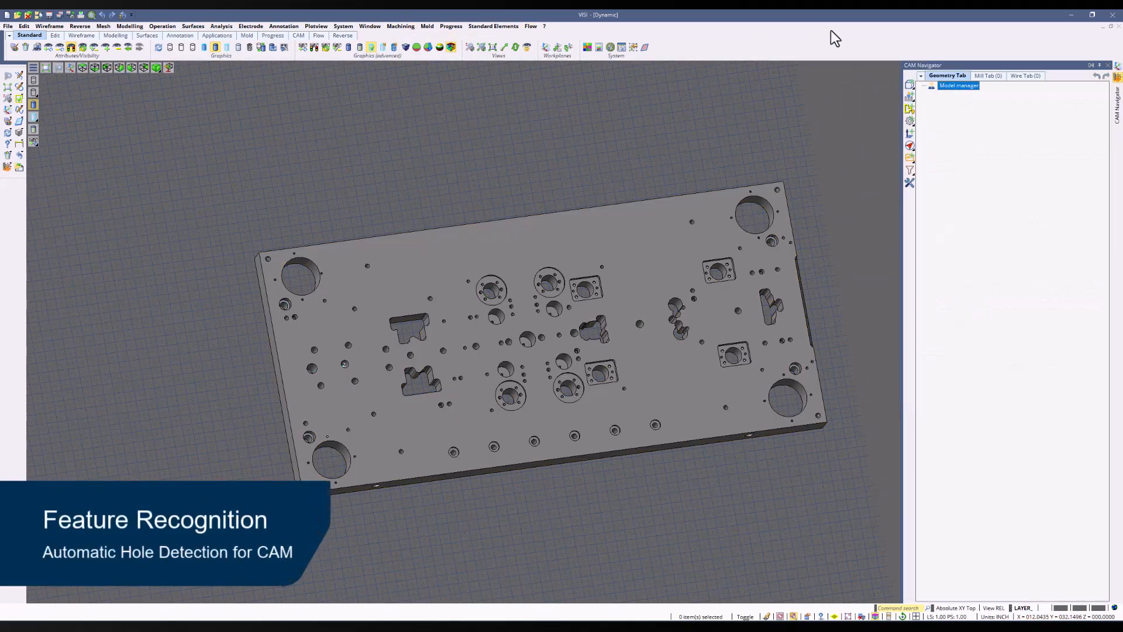
{"action": "right_click", "coordinate": [963, 96]}
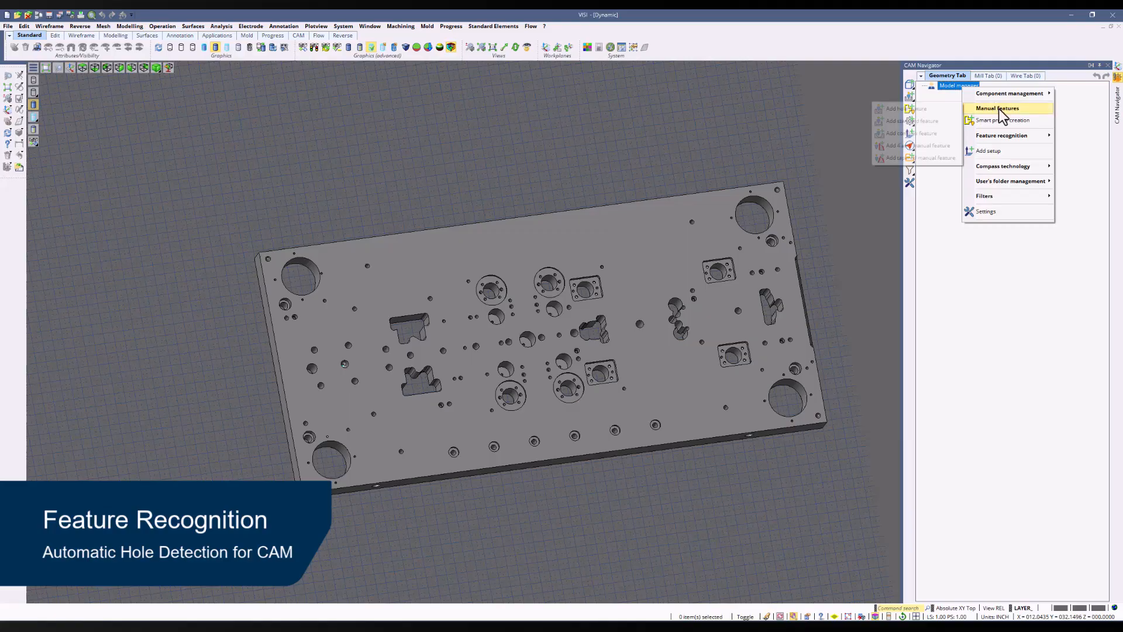
{"action": "mouse_move", "coordinate": [1009, 137]}
{"action": "left_click", "coordinate": [923, 136]}
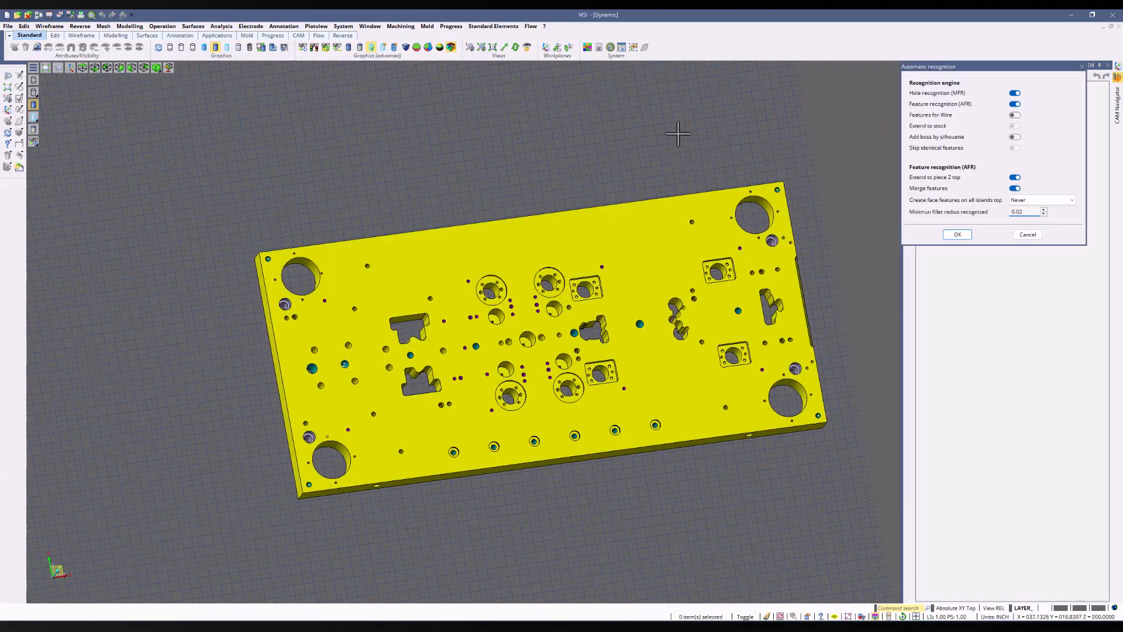
{"action": "key", "text": "Return"}
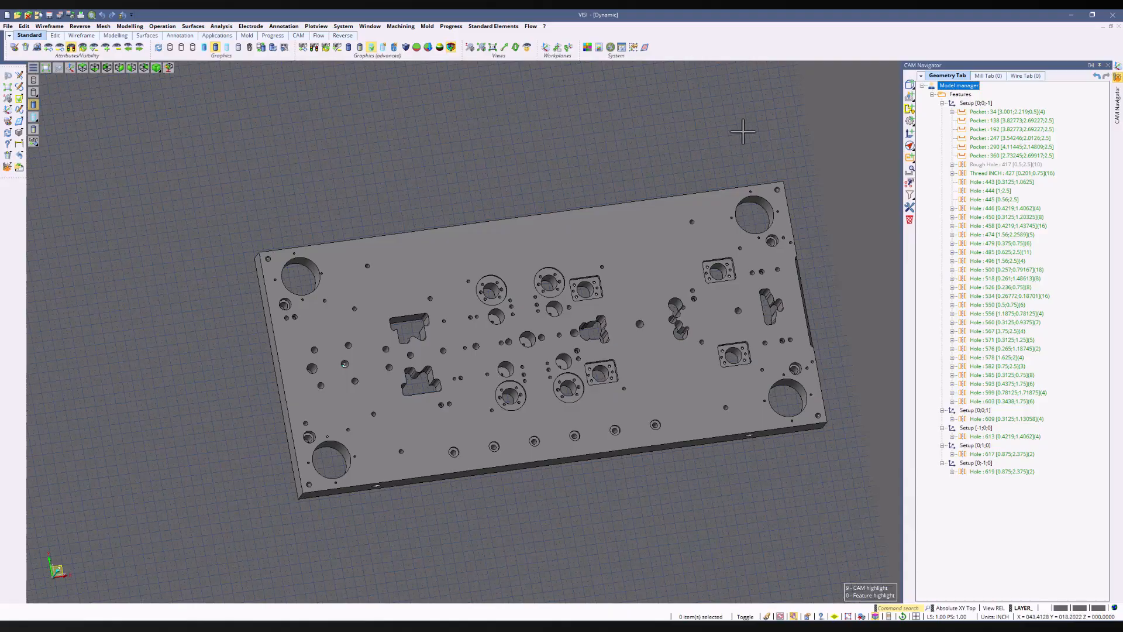
Step: Use Find features on Setup [0;0;-1] to locate the small tapped hole above the large lower-left bore in the feature tree
{"action": "right_click", "coordinate": [975, 104]}
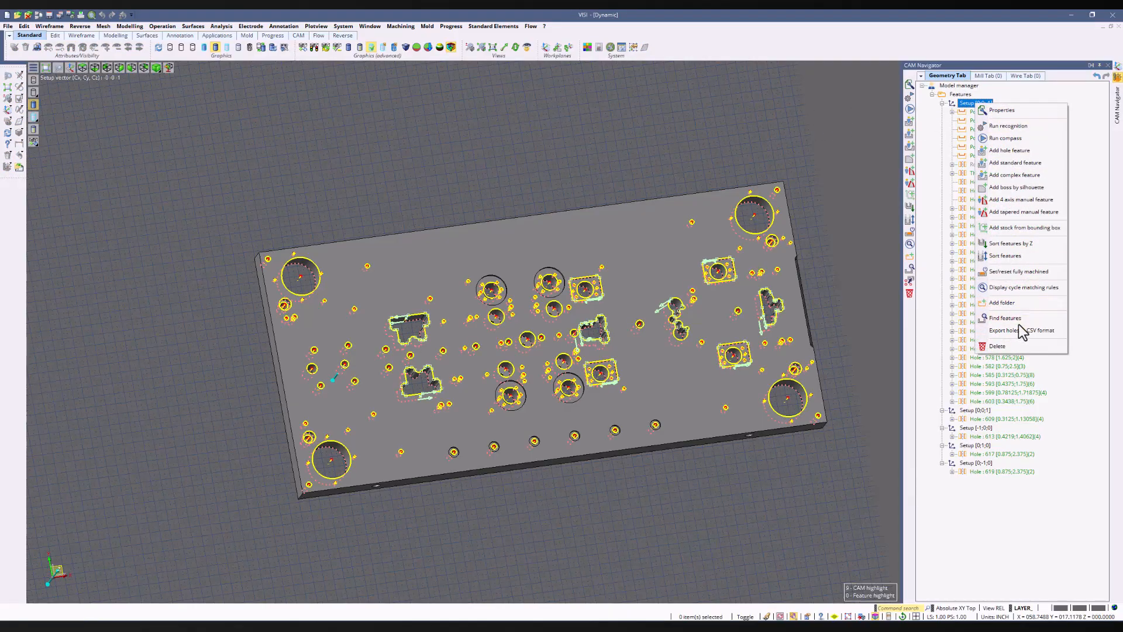
{"action": "left_click", "coordinate": [1005, 318]}
{"action": "scroll", "coordinate": [337, 358], "scroll_direction": "up", "scroll_amount": 10}
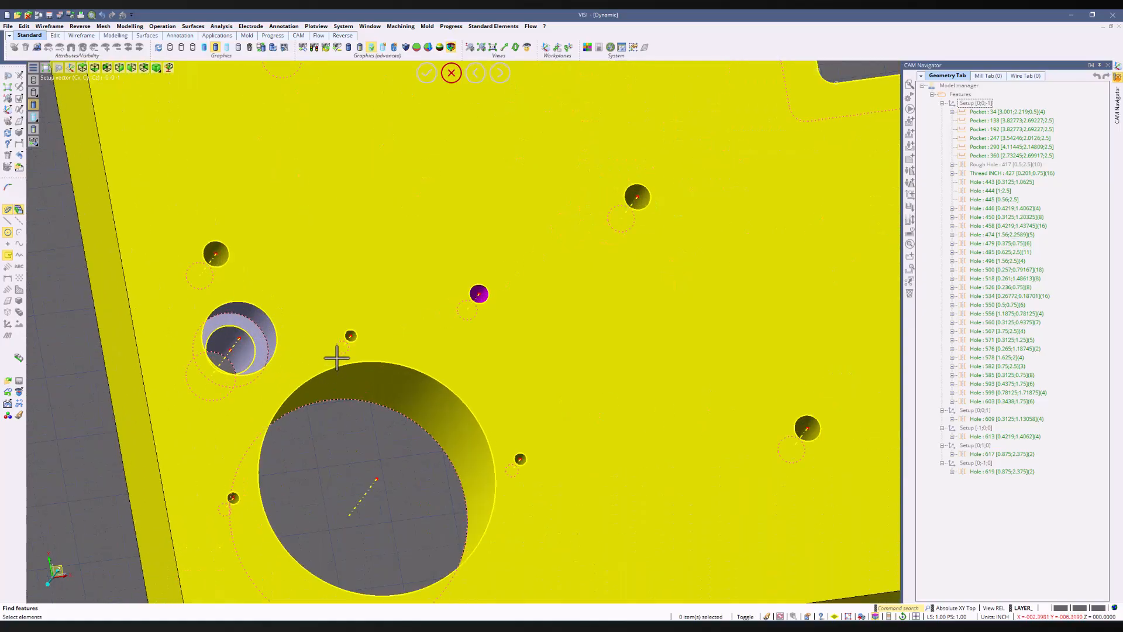
{"action": "left_click", "coordinate": [351, 335]}
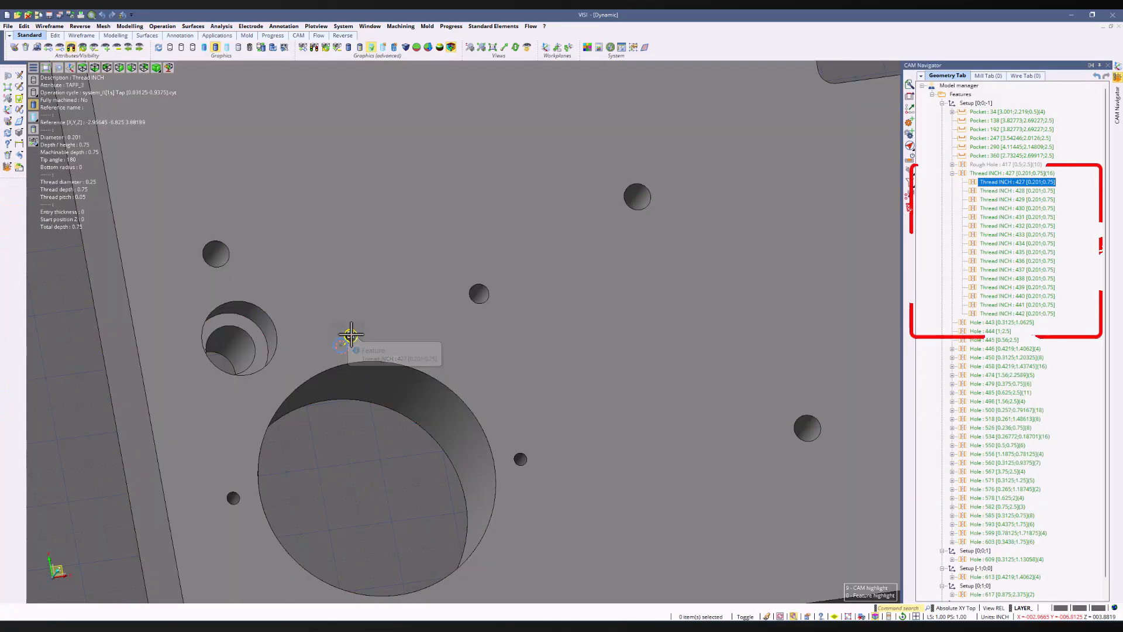